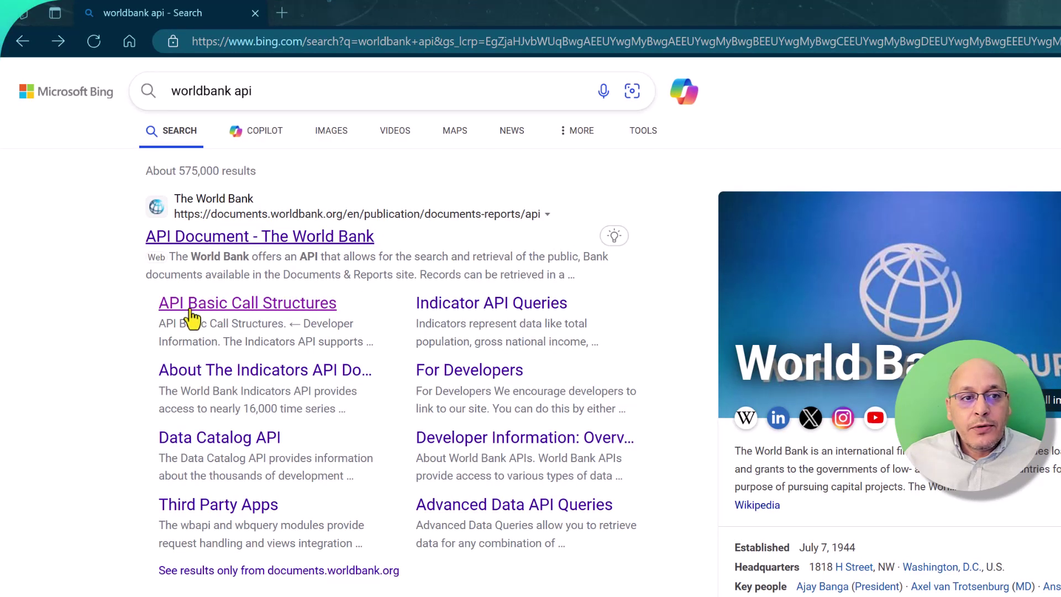
Open the World Bank 'API Basic Call Structures' article from the Bing 'worldbank api' results
click(279, 312)
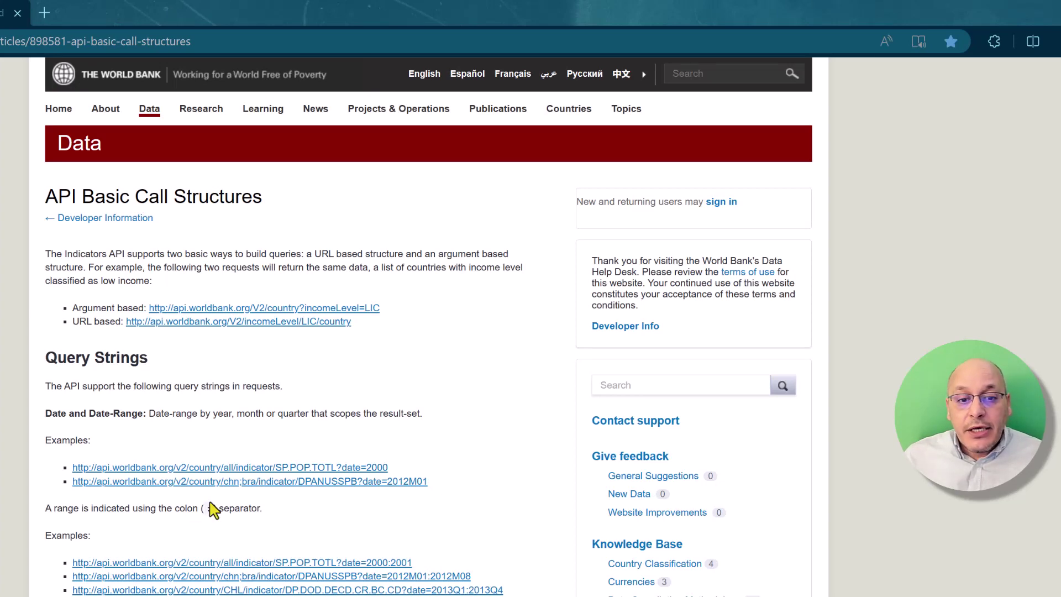
Copy the Multiple Indicators example API link from the API Basic Call Structures page
scroll(213, 509, down, 8)
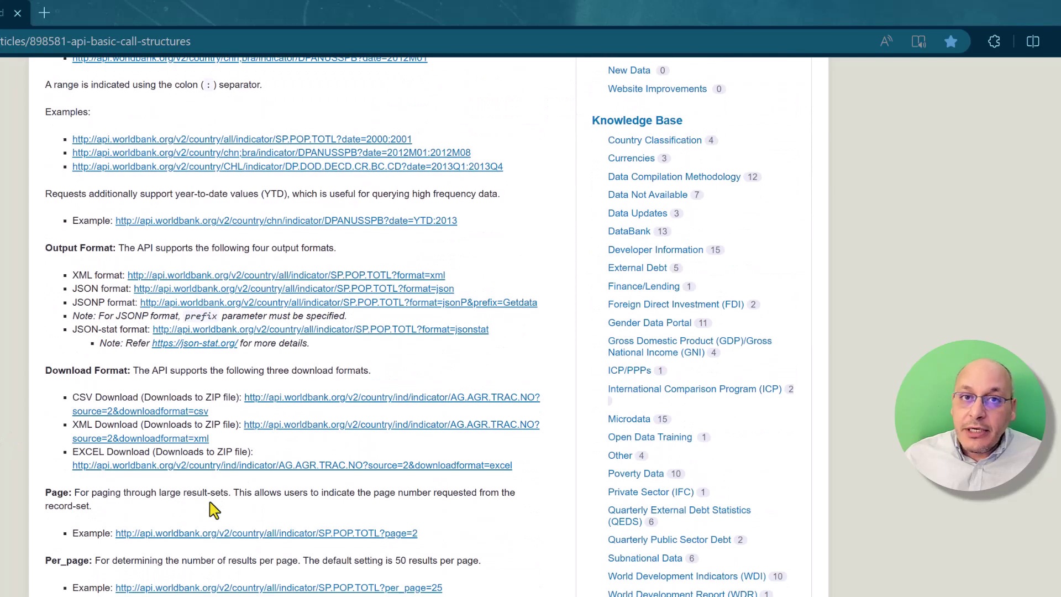
scroll(213, 509, down, 4)
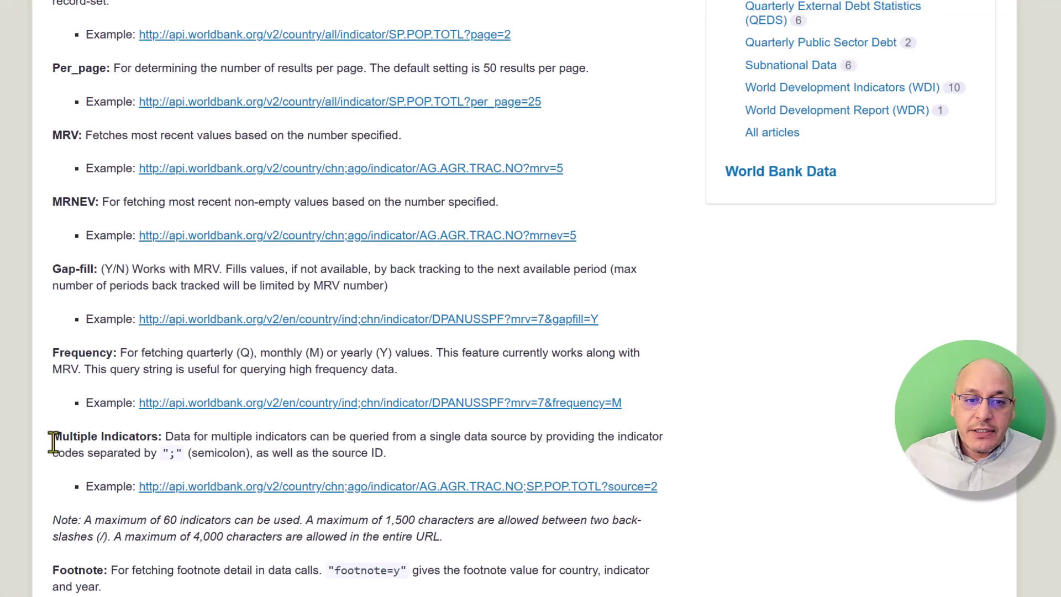
drag(53, 442, 161, 436)
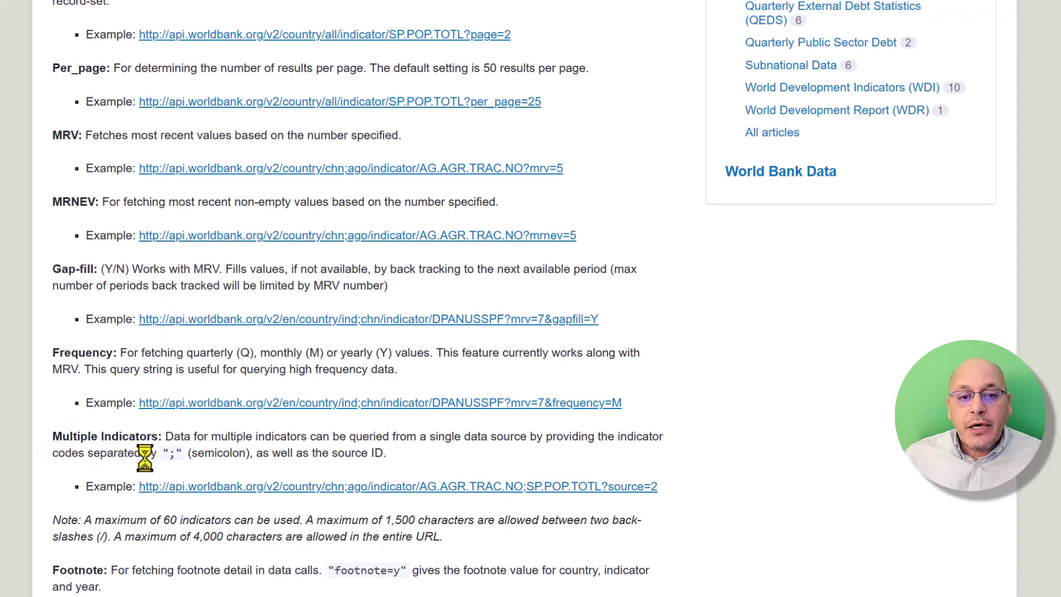
click(116, 449)
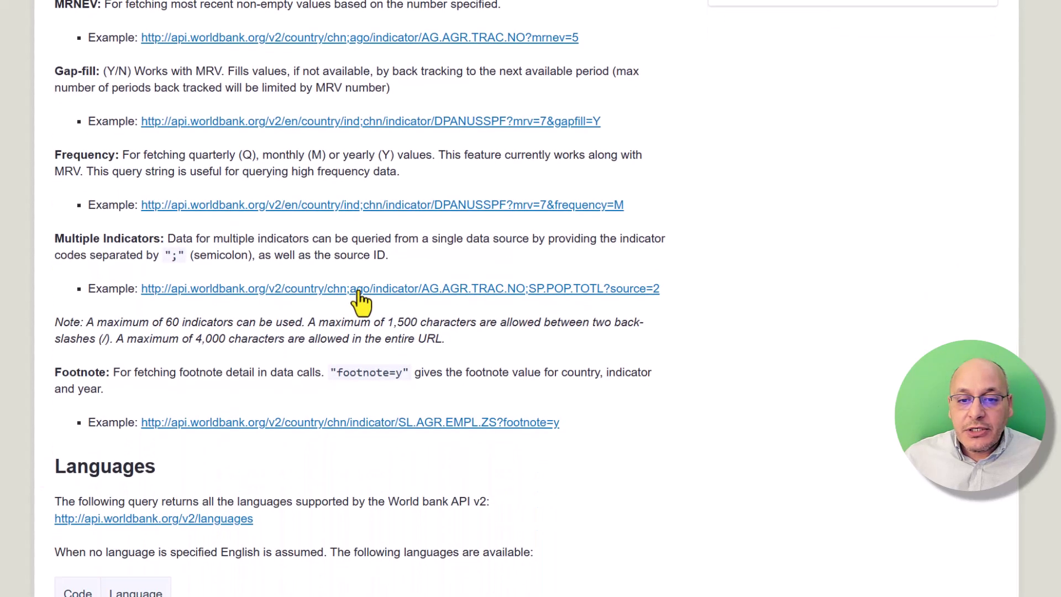
right_click(359, 293)
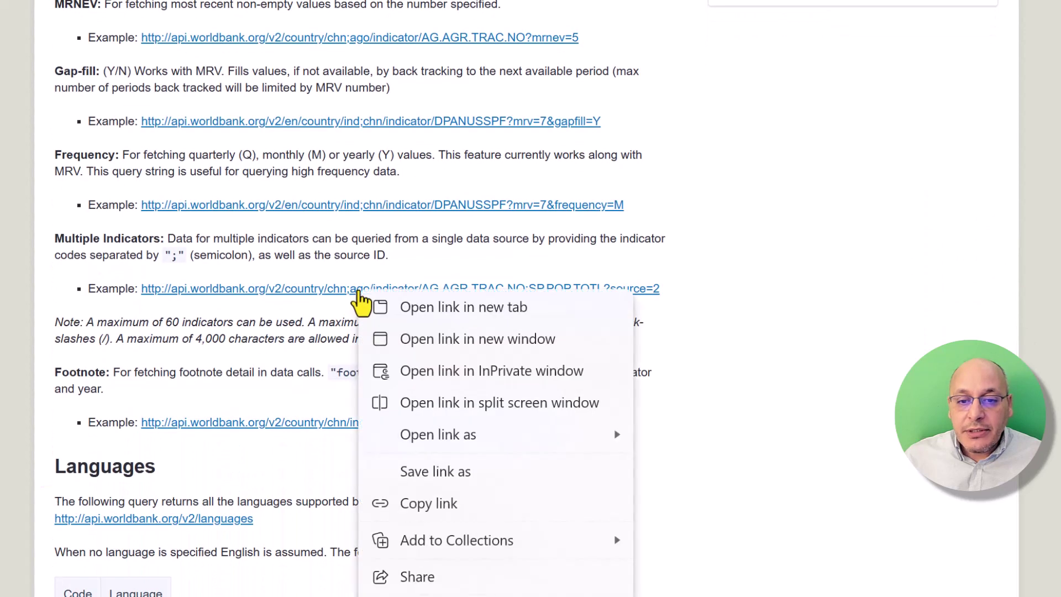
click(438, 502)
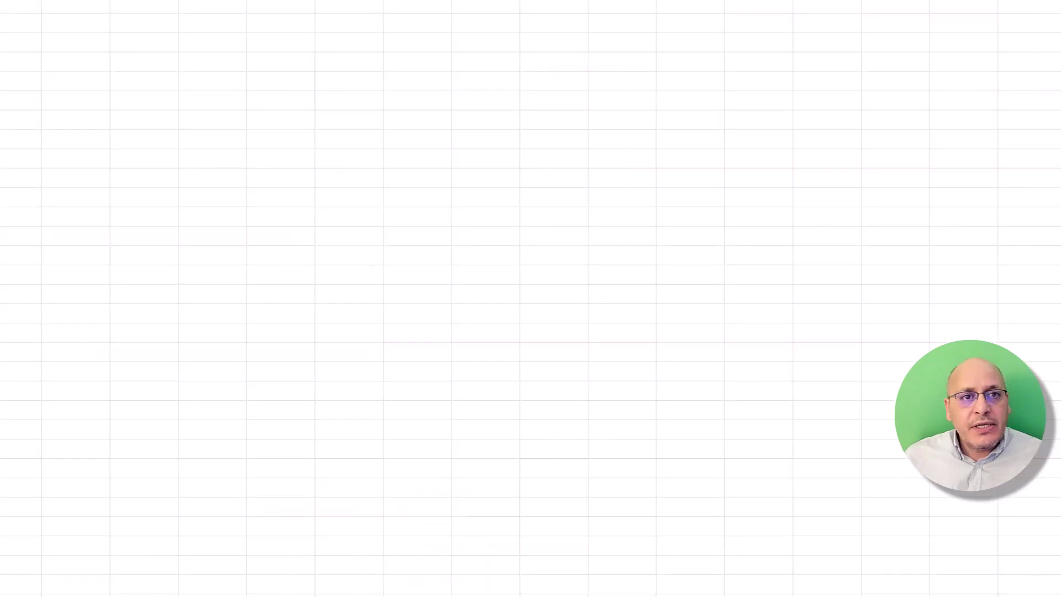
Paste the copied World Bank API URL into Data > From Web and submit it
click(381, 61)
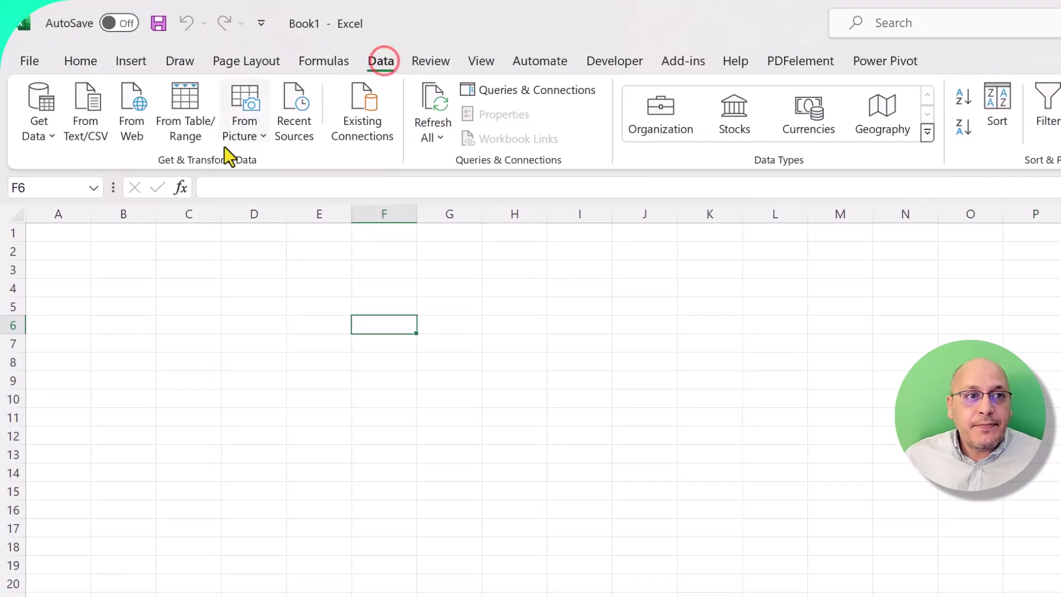
click(131, 137)
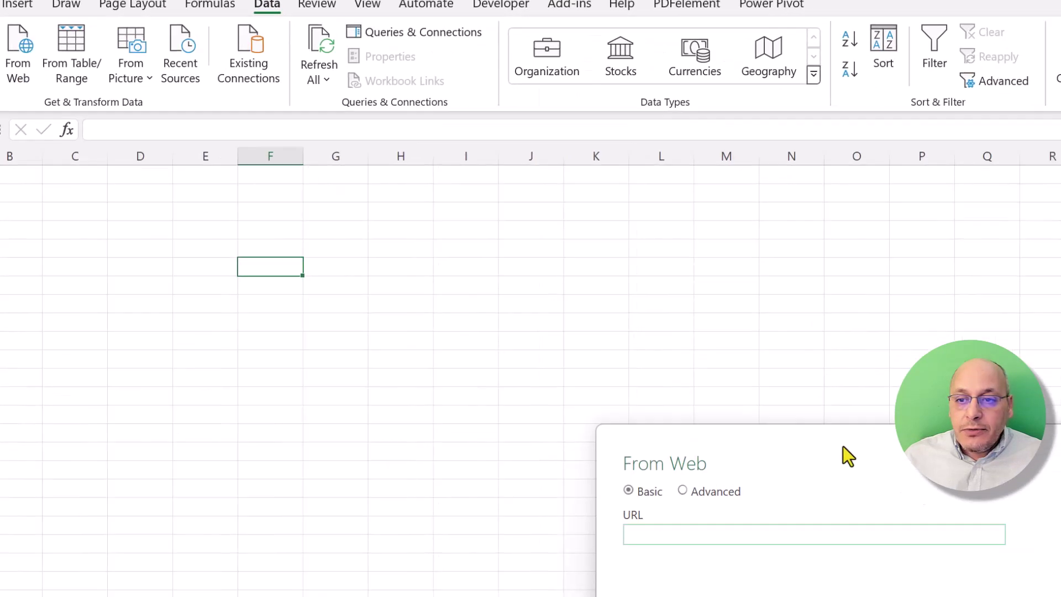
right_click(323, 331)
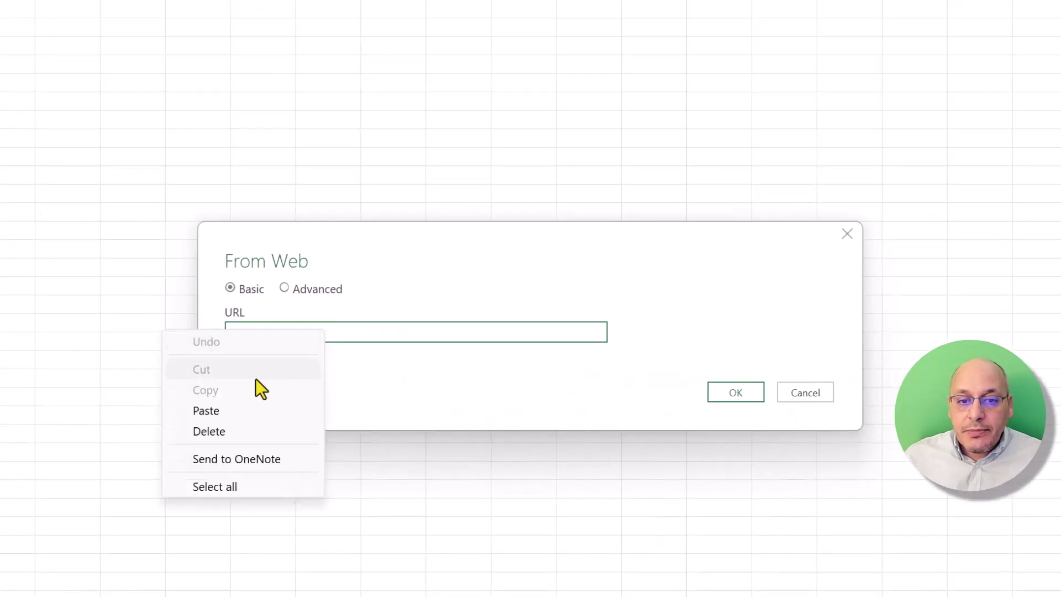
click(240, 408)
click(712, 393)
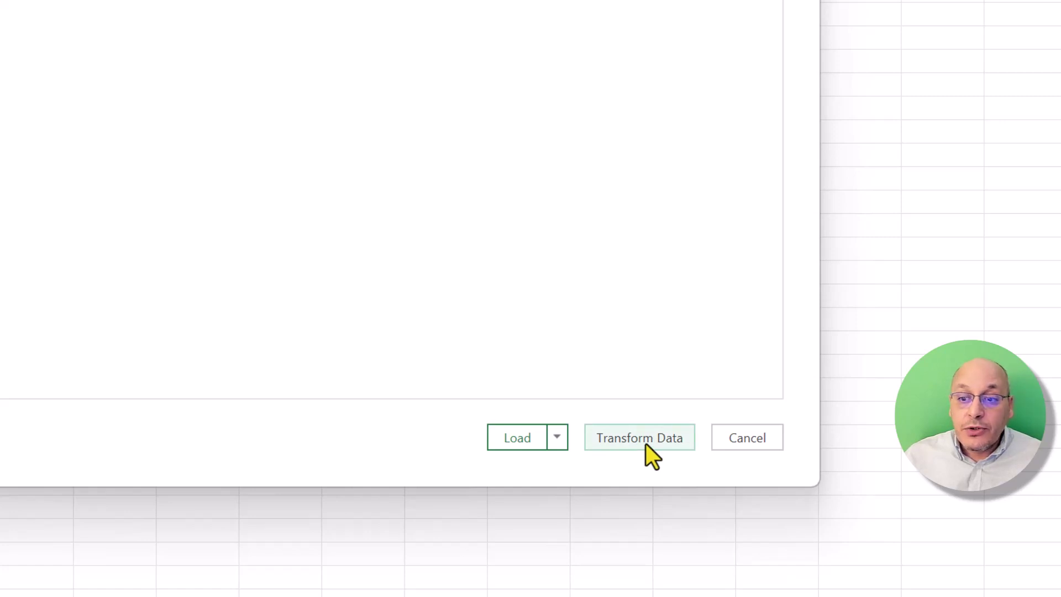
Open the fetched World Bank response in Power Query Editor with Transform Data
click(645, 443)
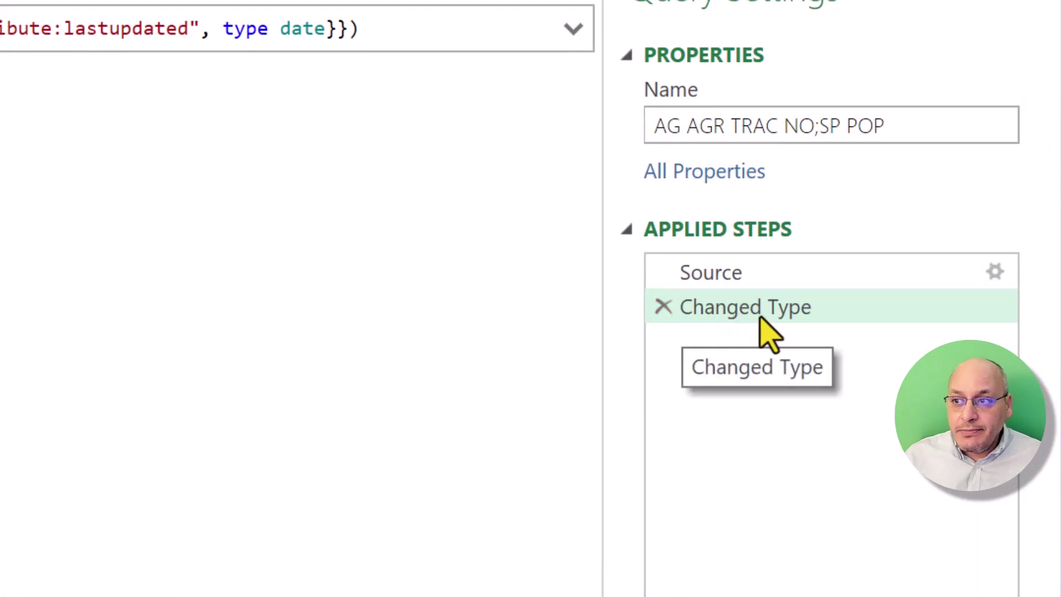
Delete the Changed Type step and show the expand list for the data column
click(663, 309)
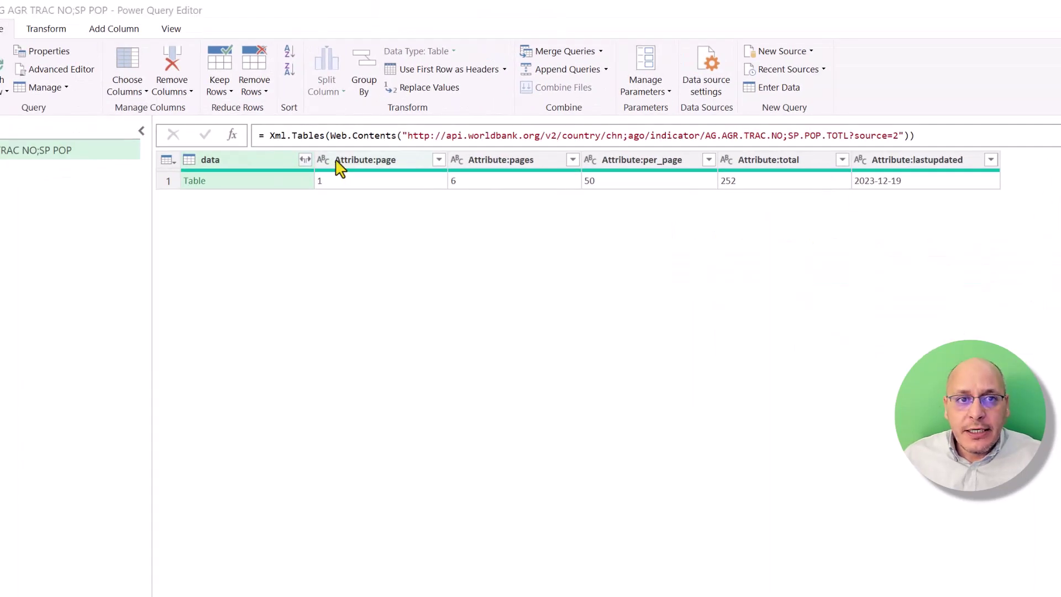
click(305, 162)
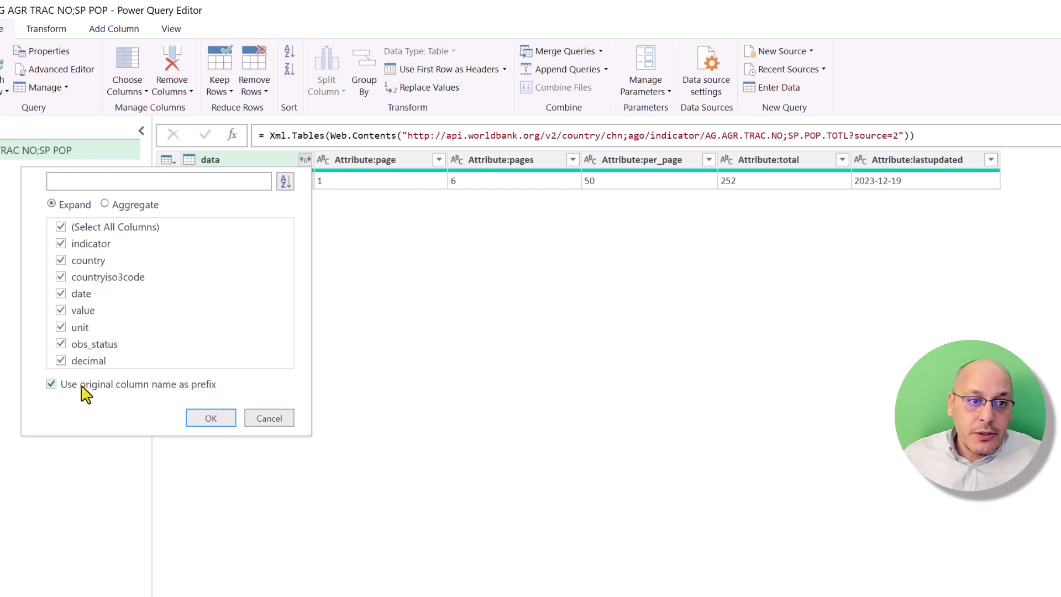
Expand data without name prefixes, excluding the unit, obs_status and decimal fields
click(56, 385)
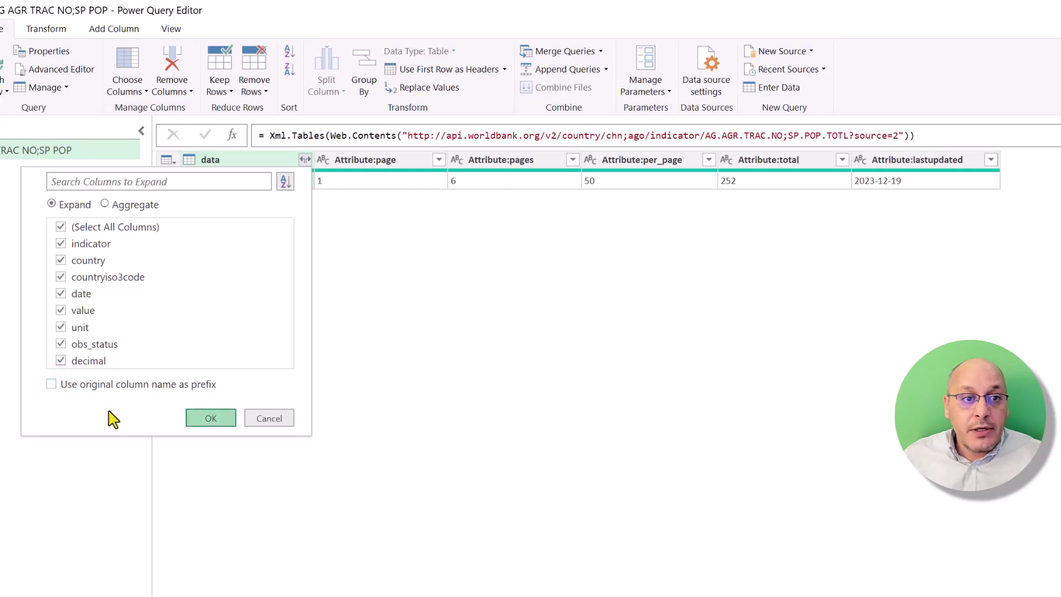
click(77, 359)
click(75, 346)
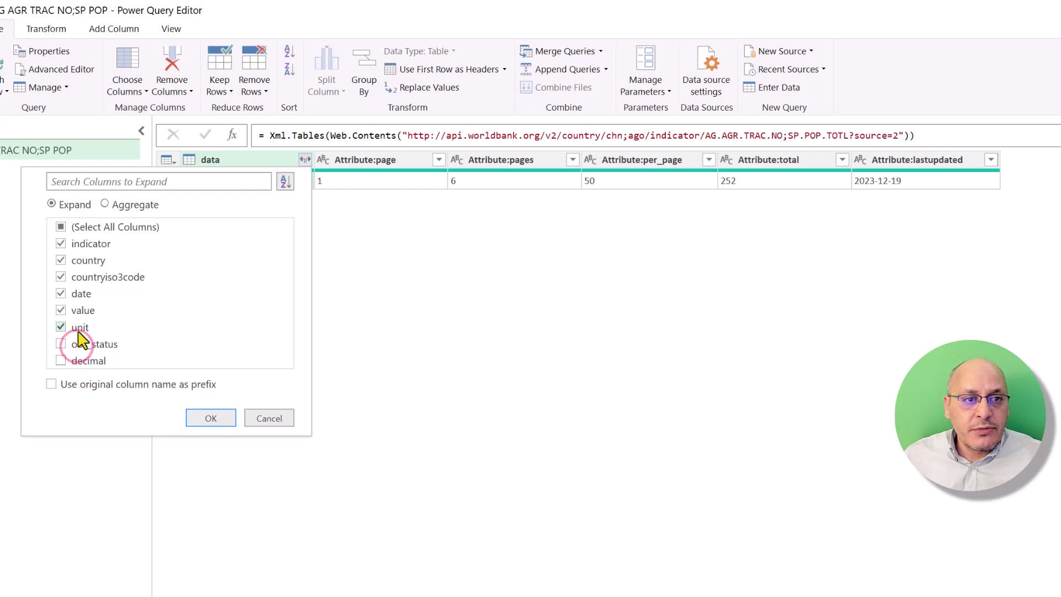
click(79, 328)
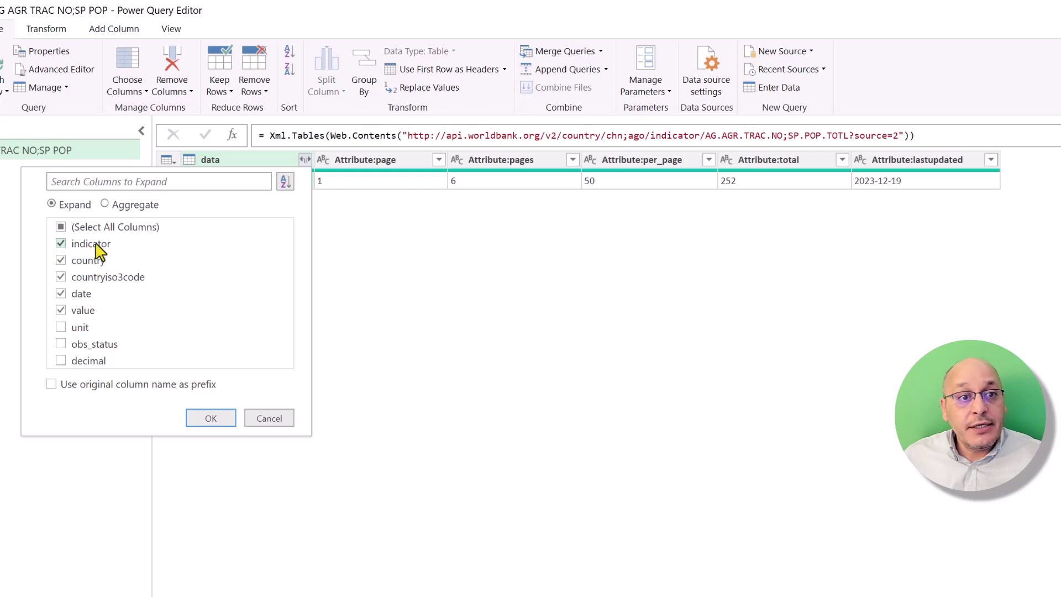
click(210, 418)
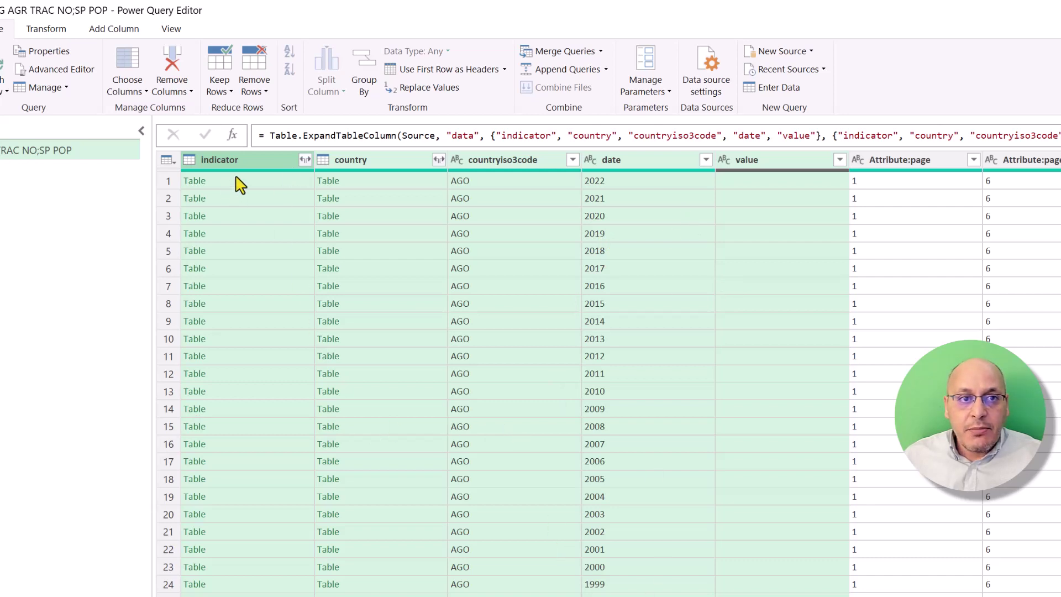
Expand the indicator and country columns to Element:Text only, dropping Attribute:id
click(305, 159)
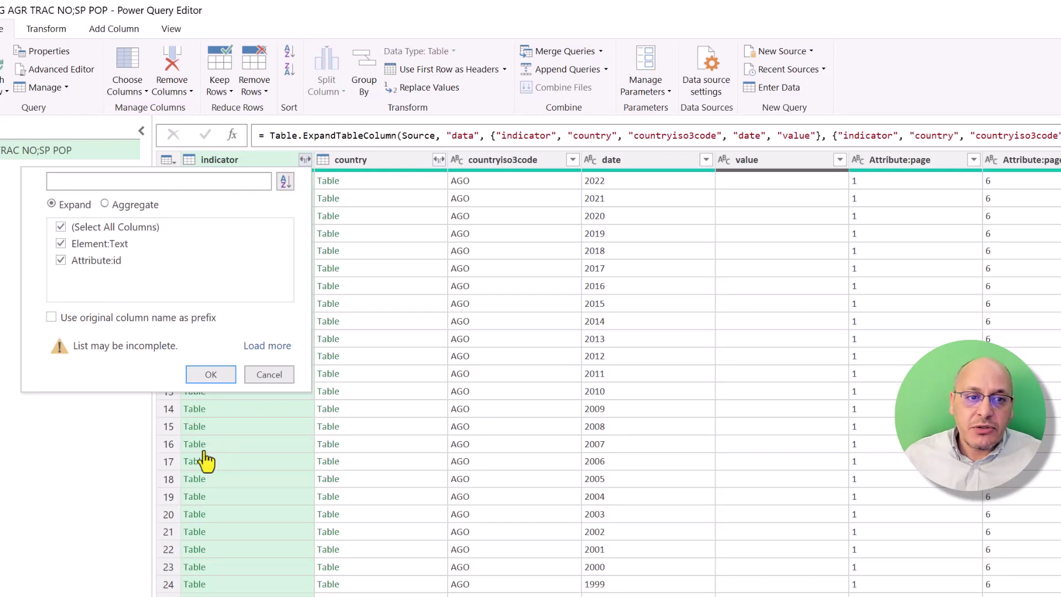
click(73, 261)
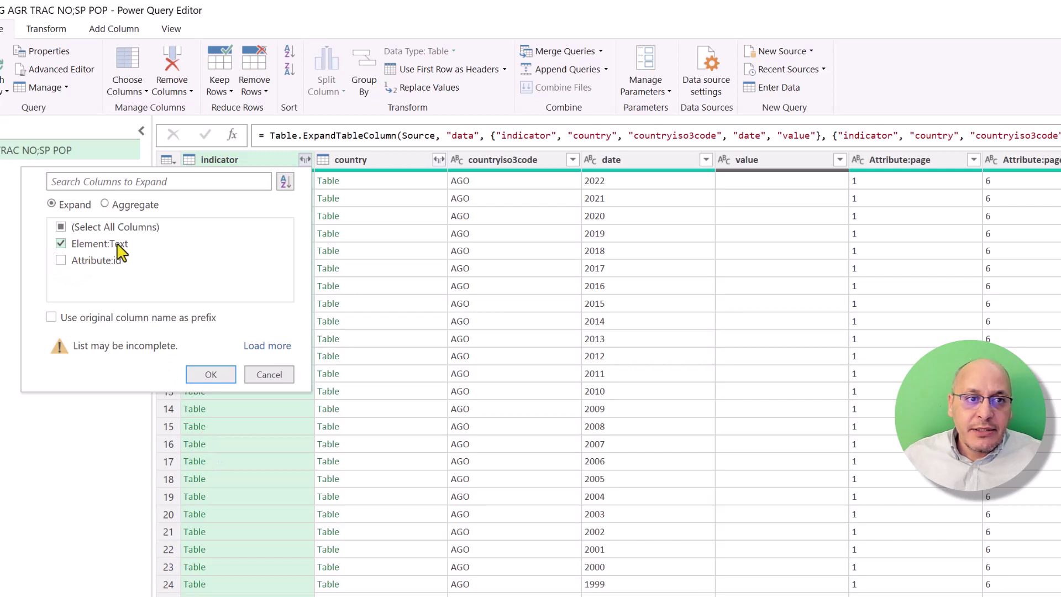
click(208, 374)
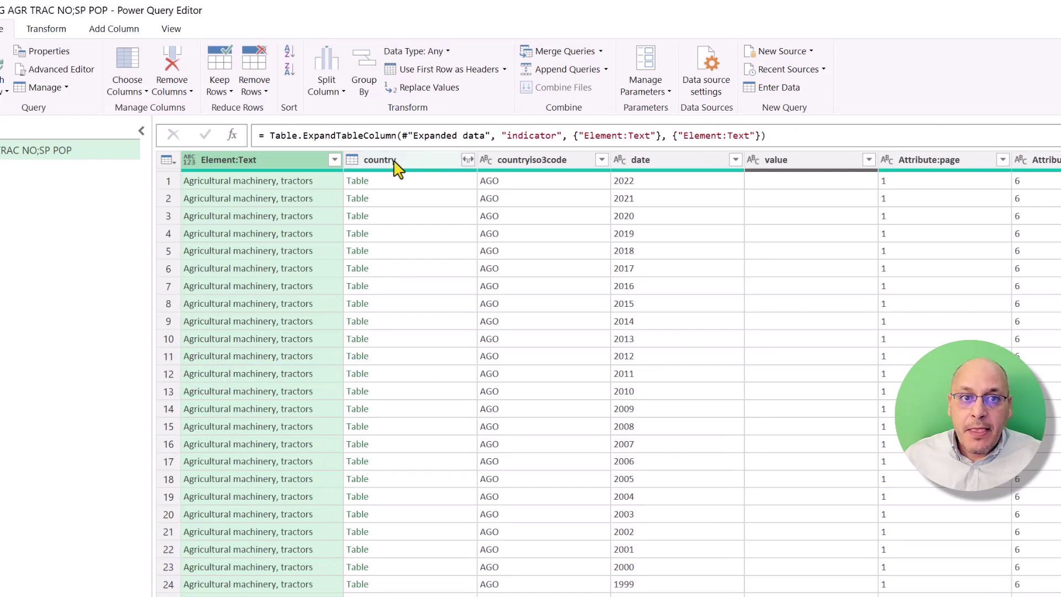
click(468, 160)
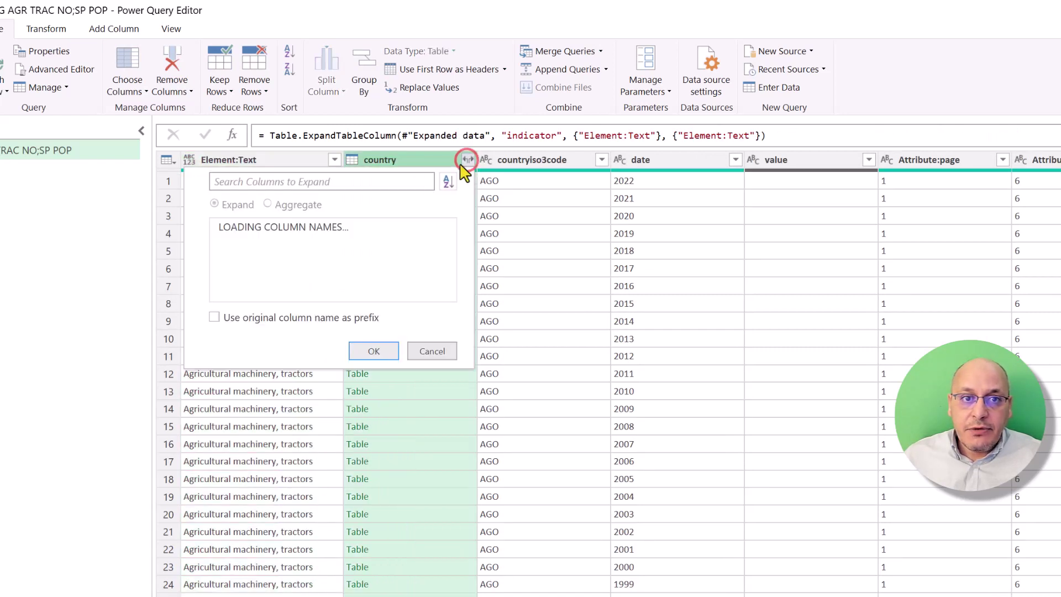
click(247, 262)
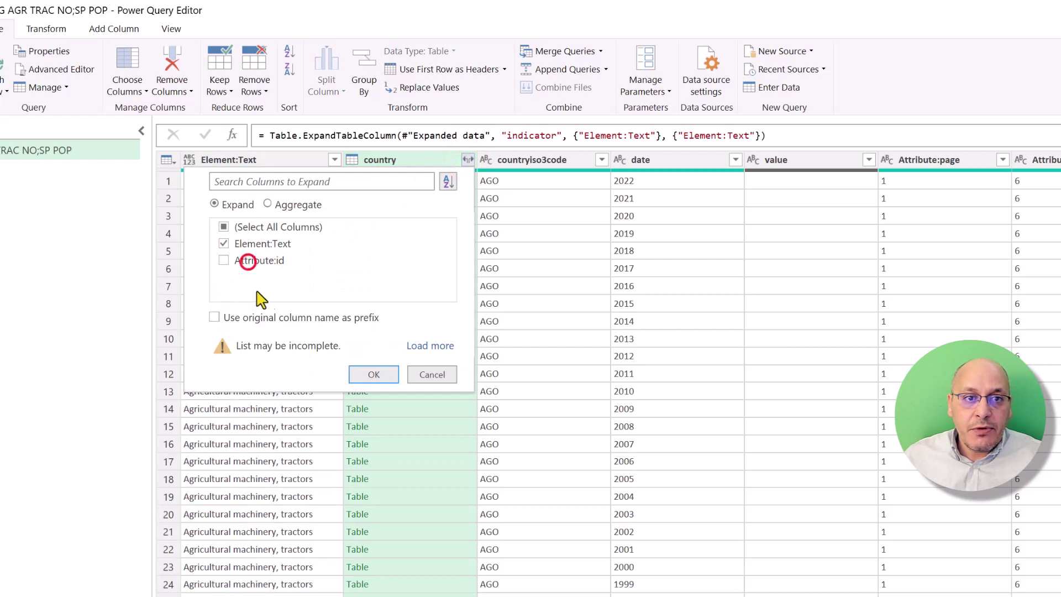
click(367, 374)
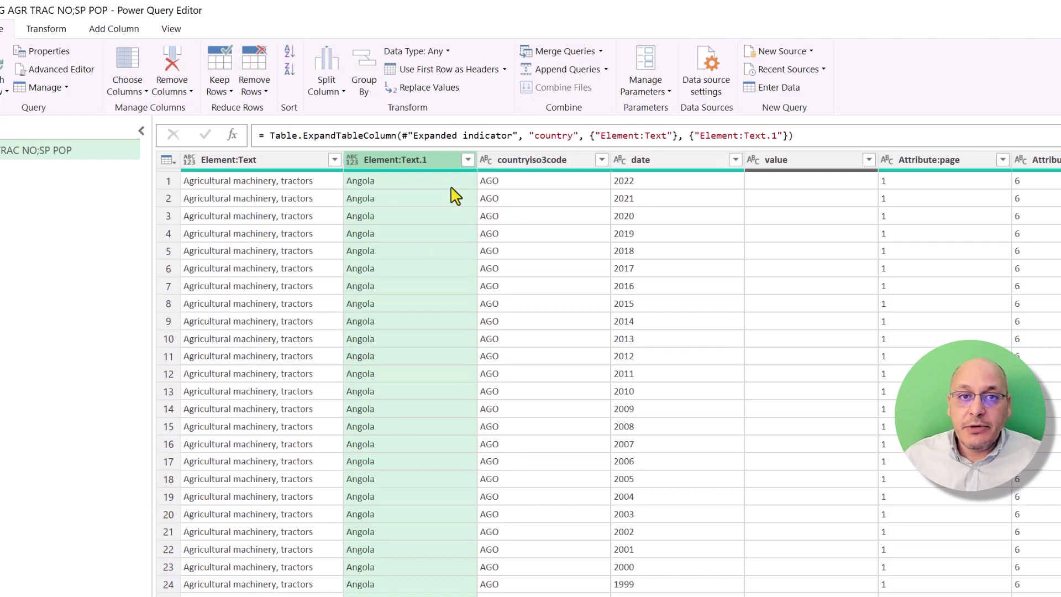
Check the country filter list, then inspect Source's paging: 6 pages of 50, 252 records
click(468, 159)
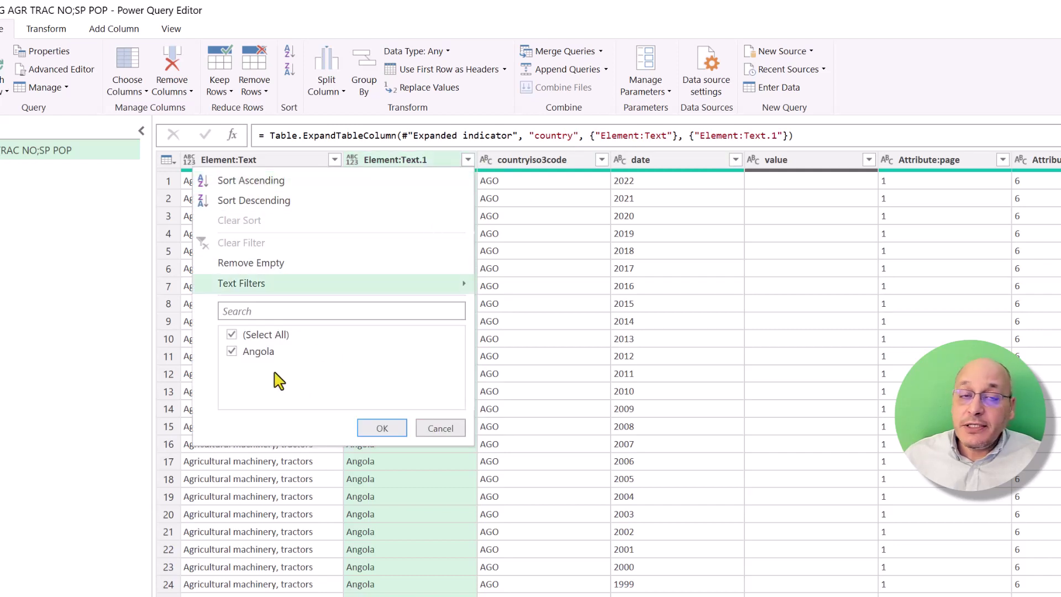
click(433, 432)
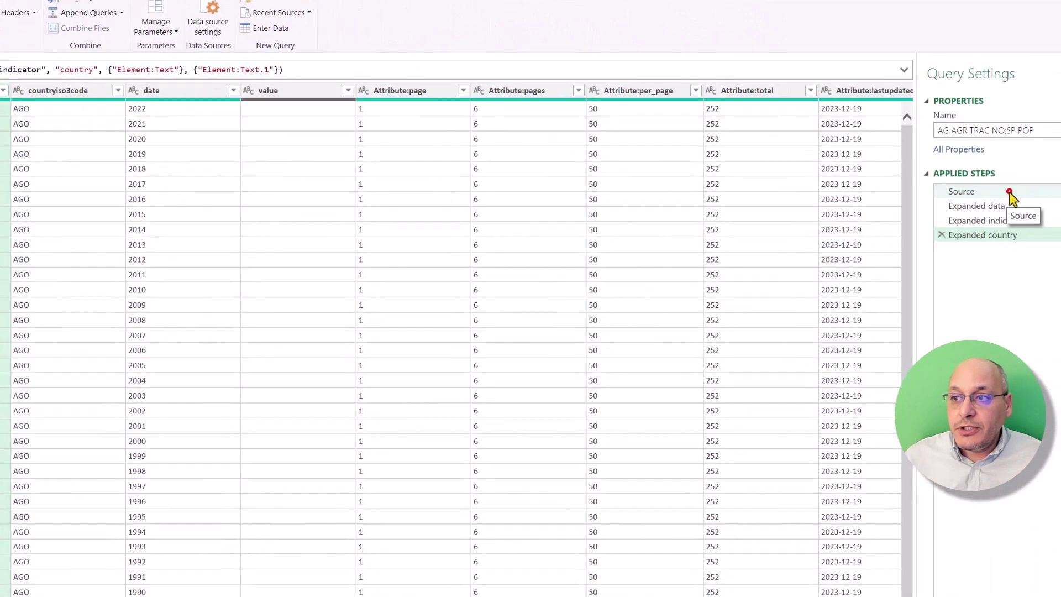
click(1002, 191)
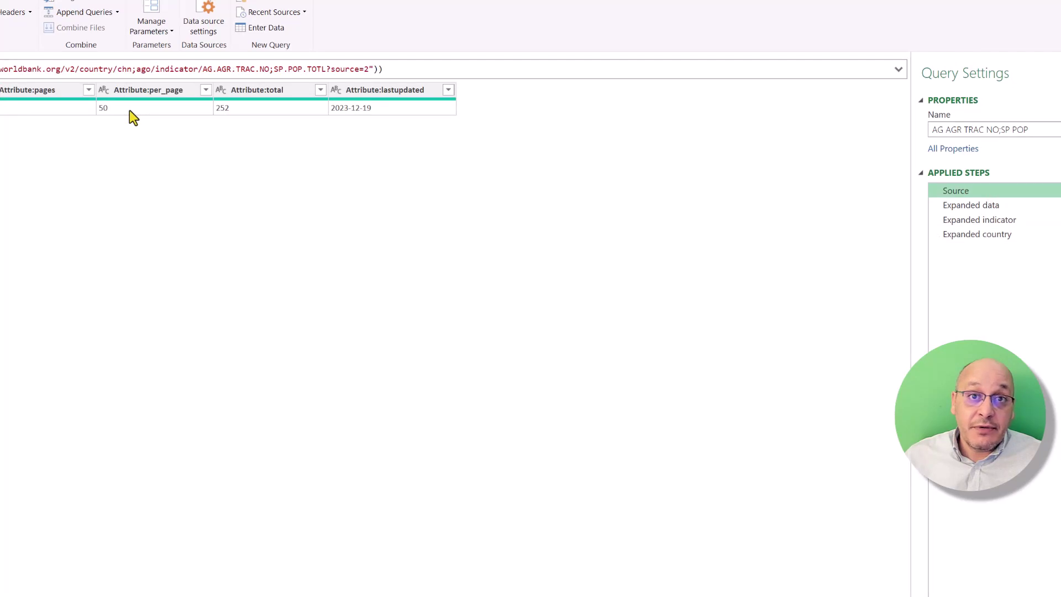
click(1058, 233)
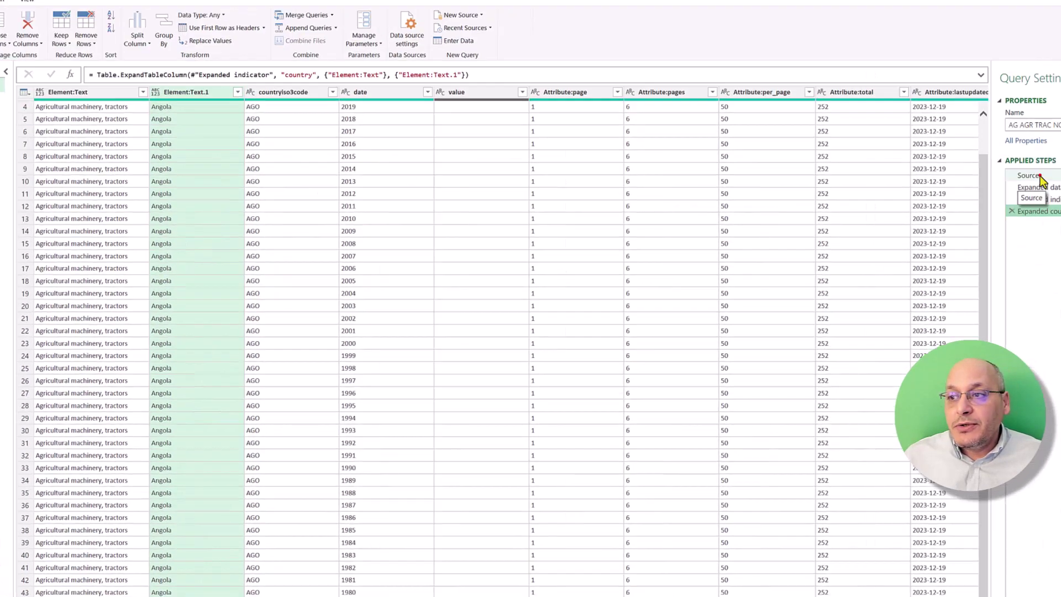
click(994, 192)
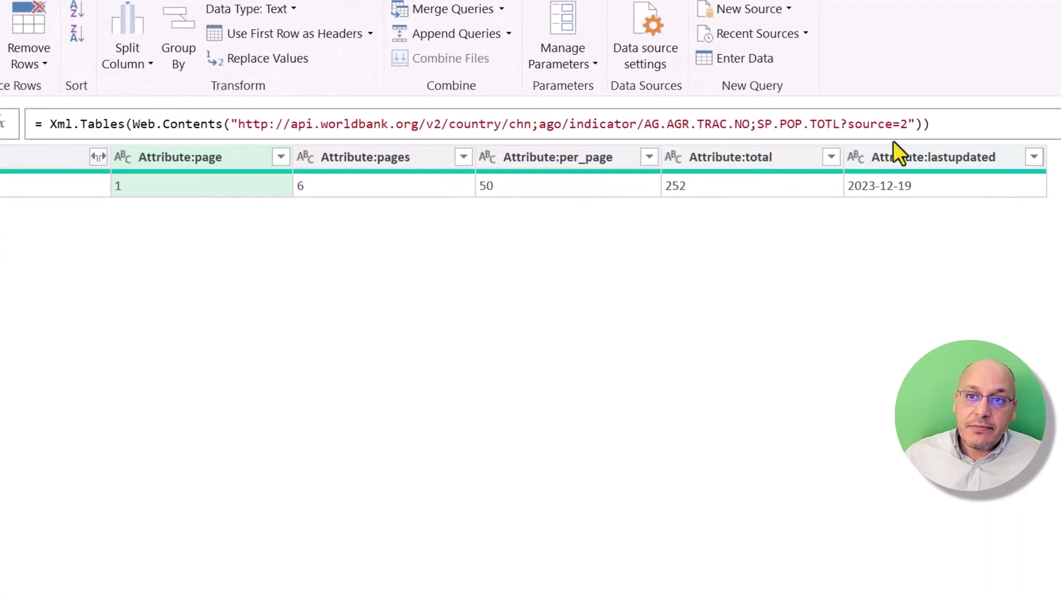
Append &per_page=1000 to the source URL after source=2
click(908, 124)
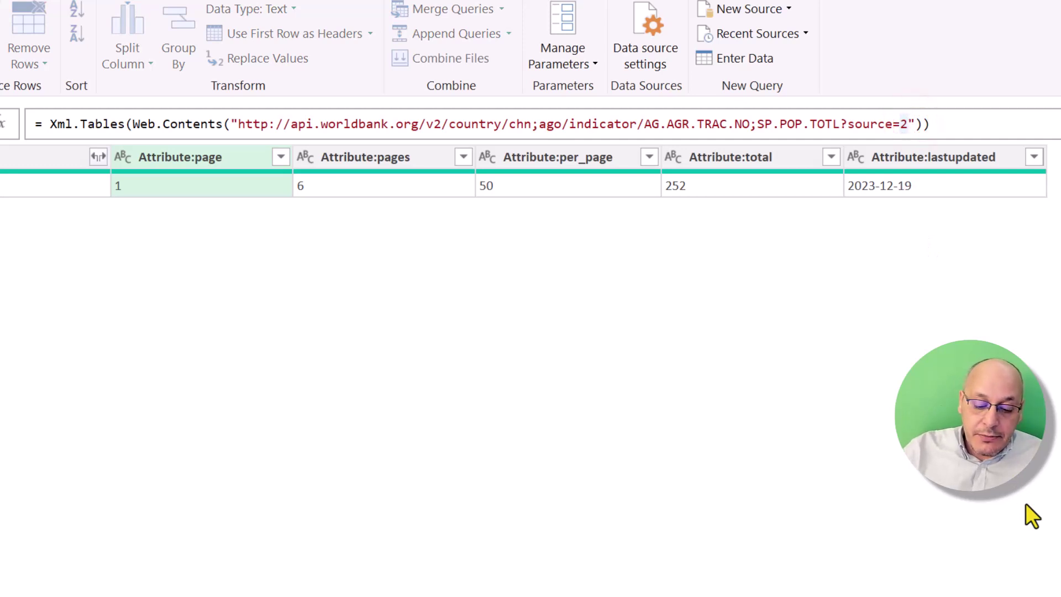
text(&)
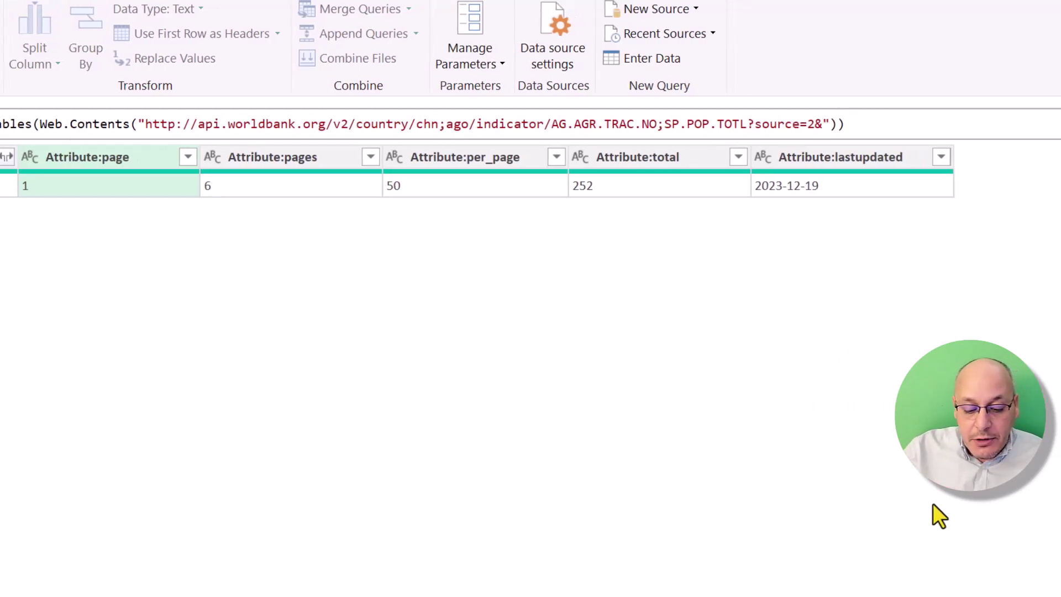
text(per_)
text(page=10)
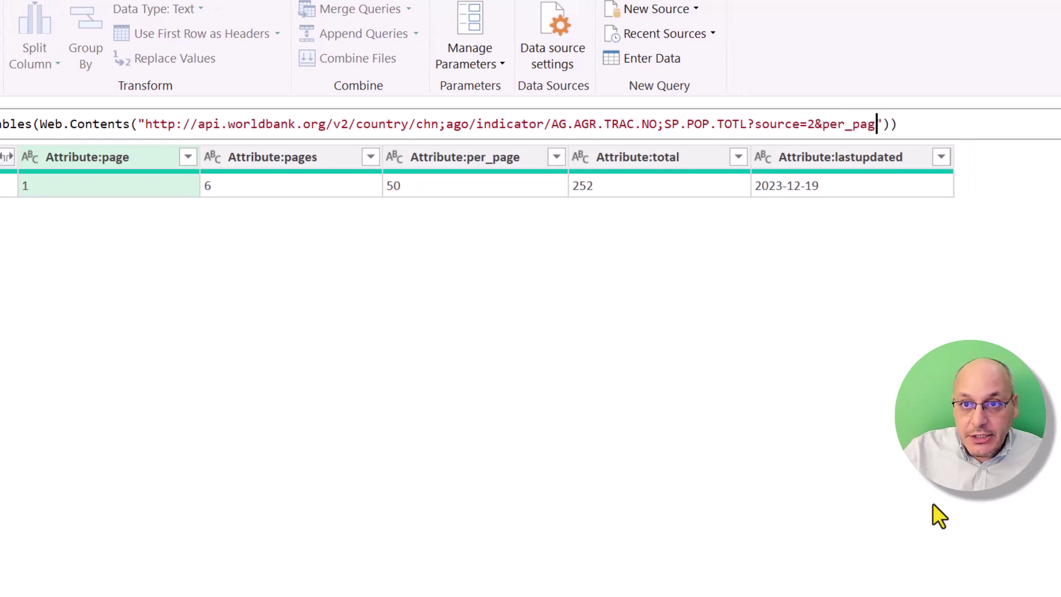
text(00)
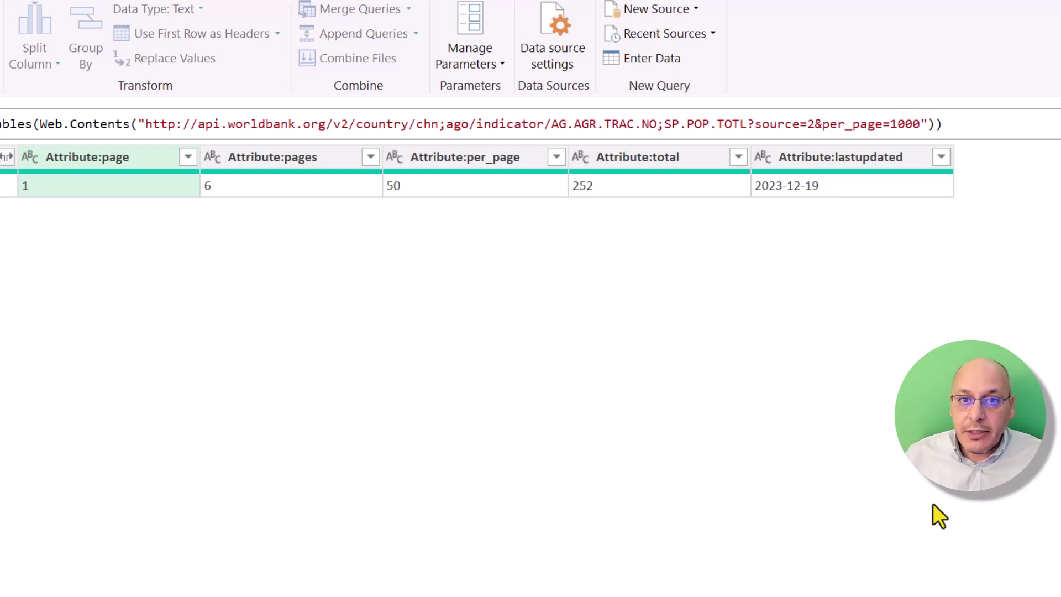
key(Return)
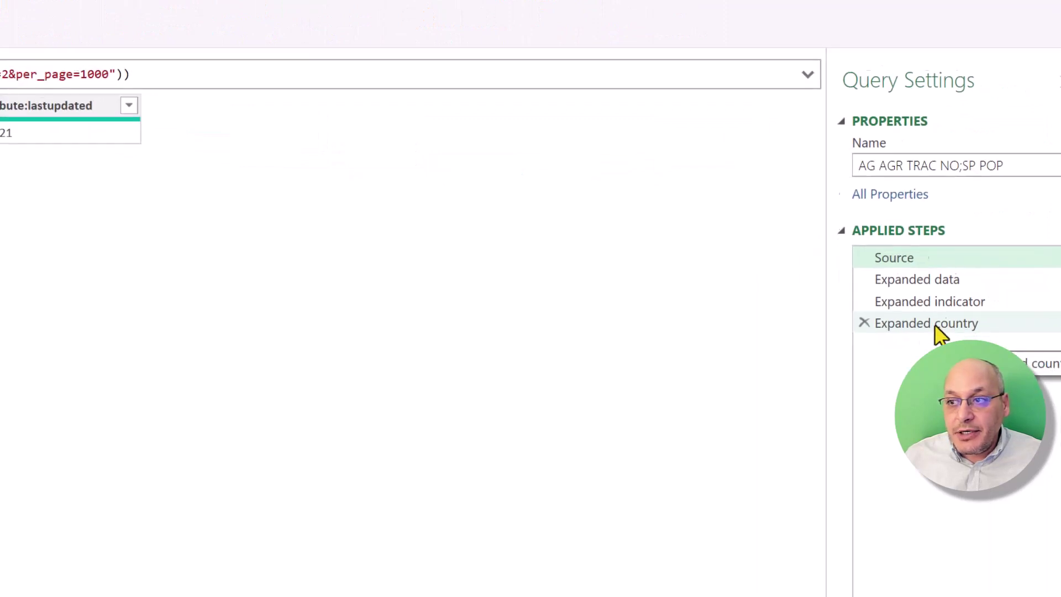
Review the Expanded country step and its country list, now including China
click(933, 324)
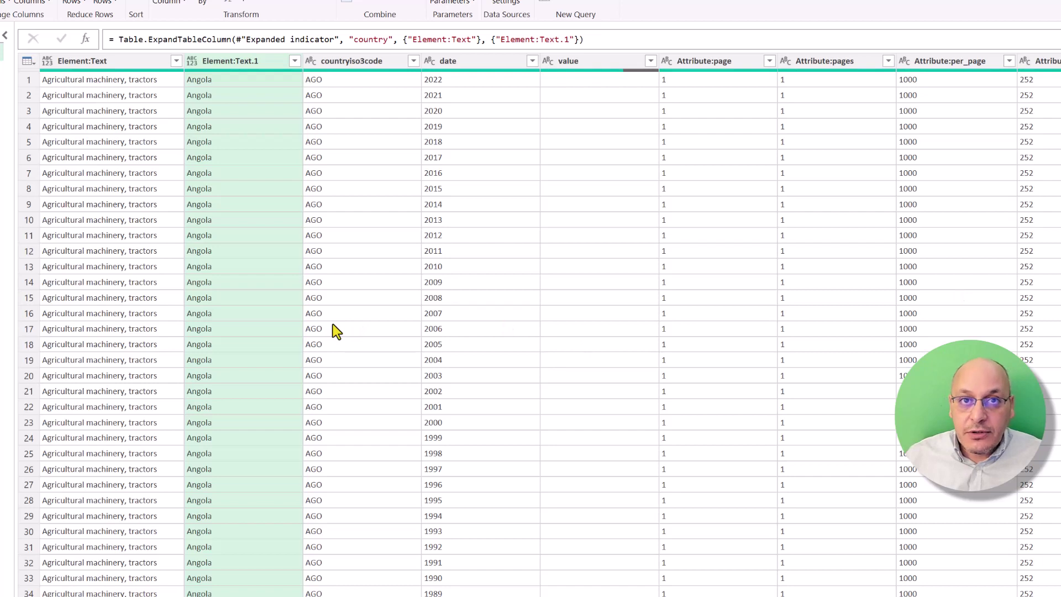
scroll(342, 382, down, 1)
scroll(343, 384, down, 20)
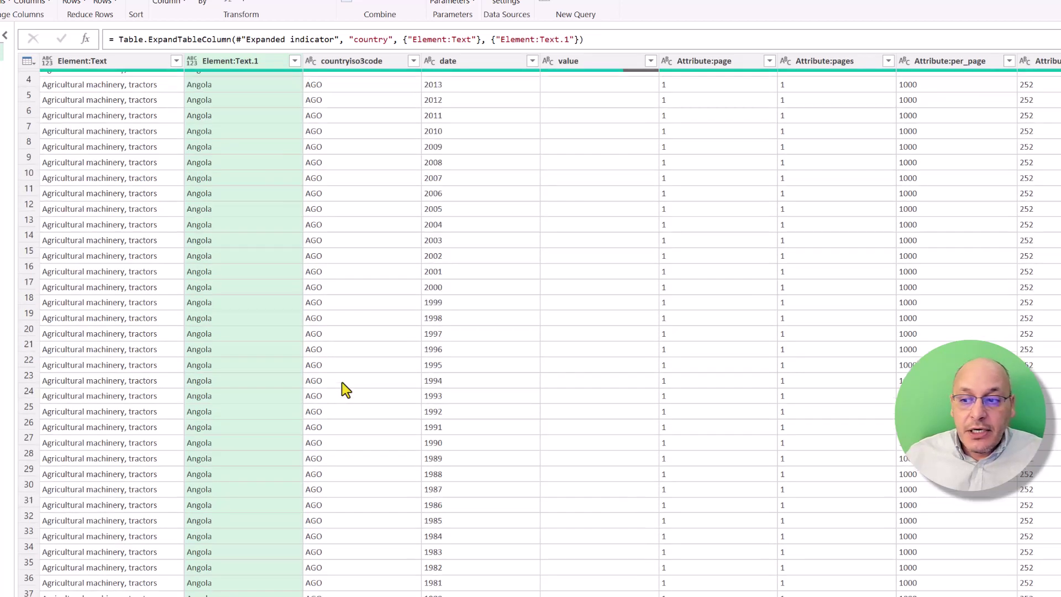
scroll(345, 390, down, 20)
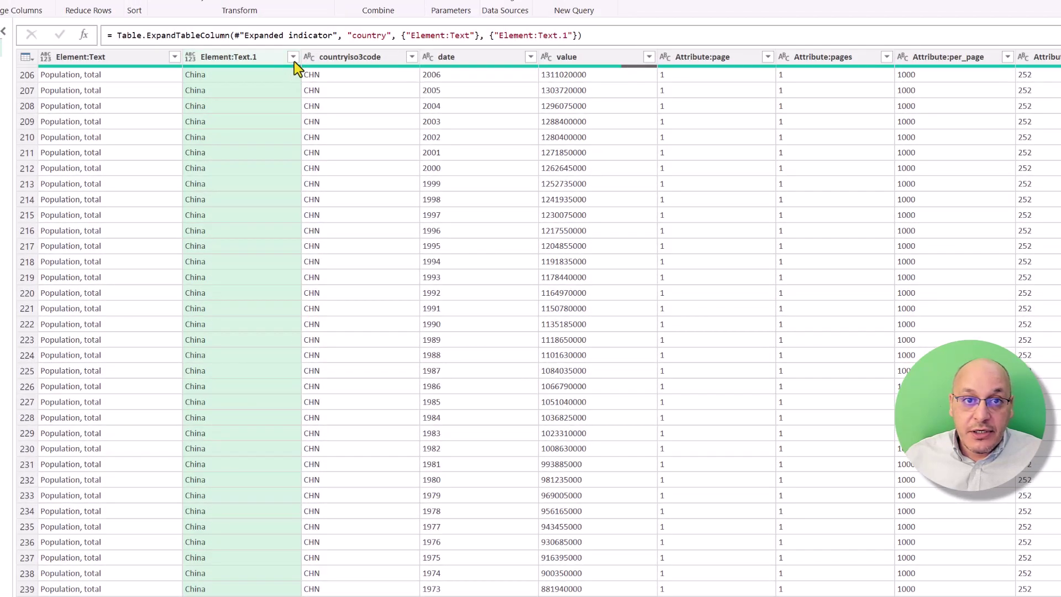
click(293, 56)
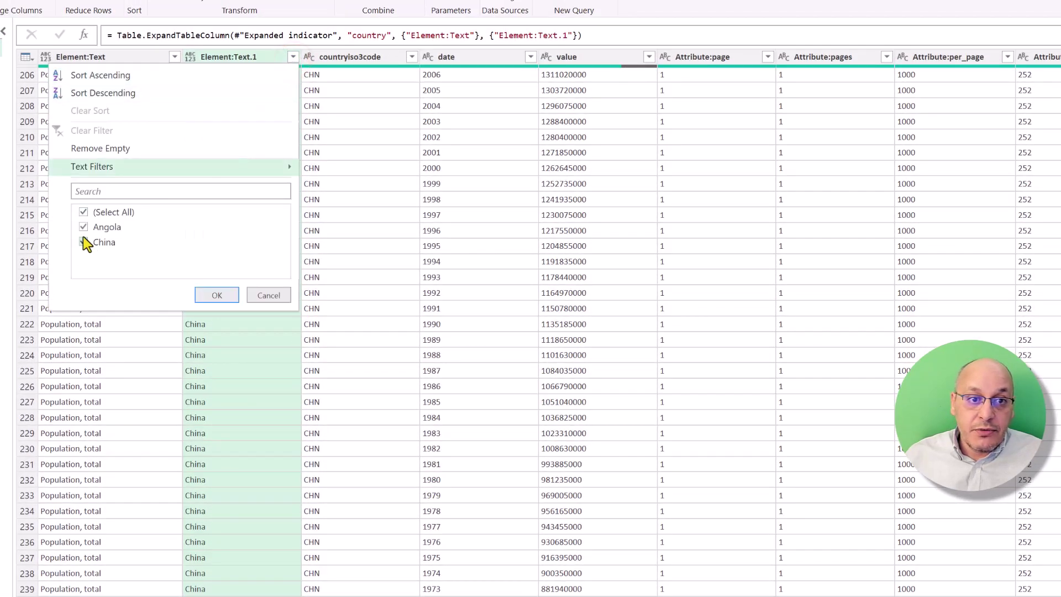
click(217, 297)
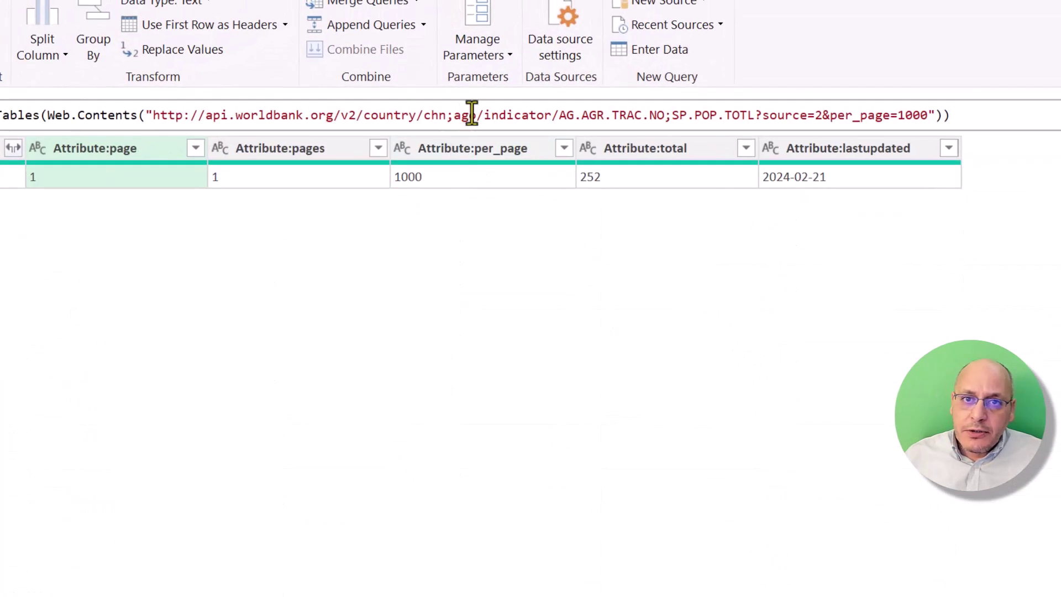
Replace chn;ago with all in the source URL and check the date column's years
click(471, 115)
key(BackSpace)
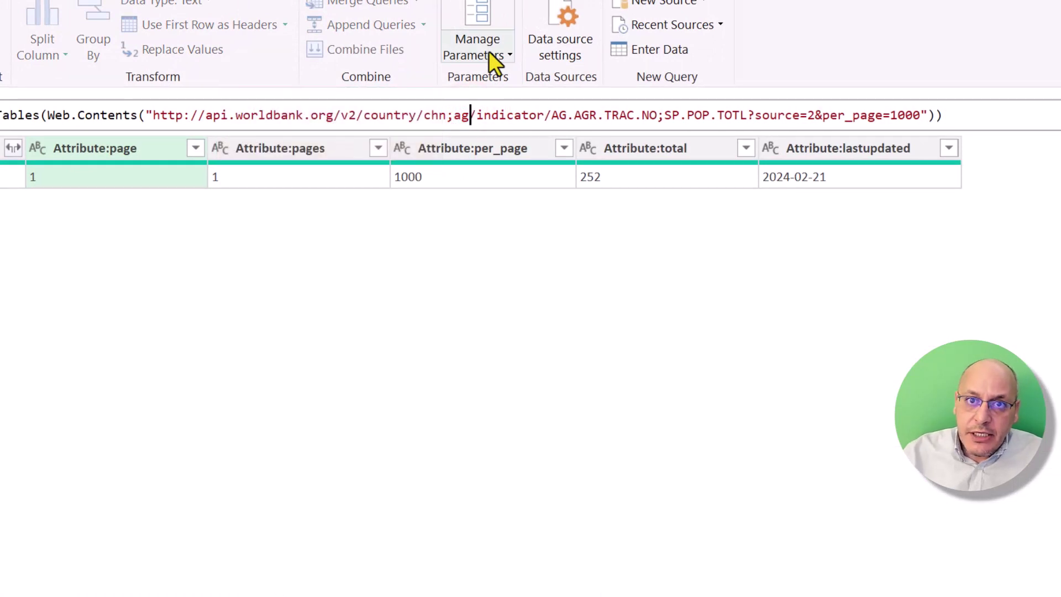
key(BackSpace)
key(BackSpace)
key(BackSpace)
key(BackSpace)
key(BackSpace)
key(BackSpace)
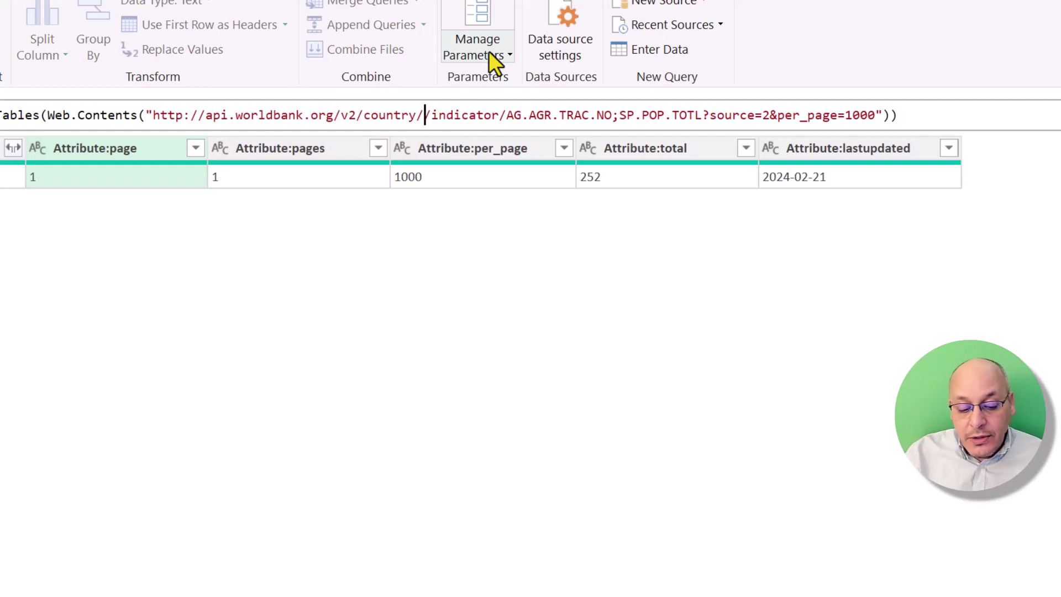
text(all)
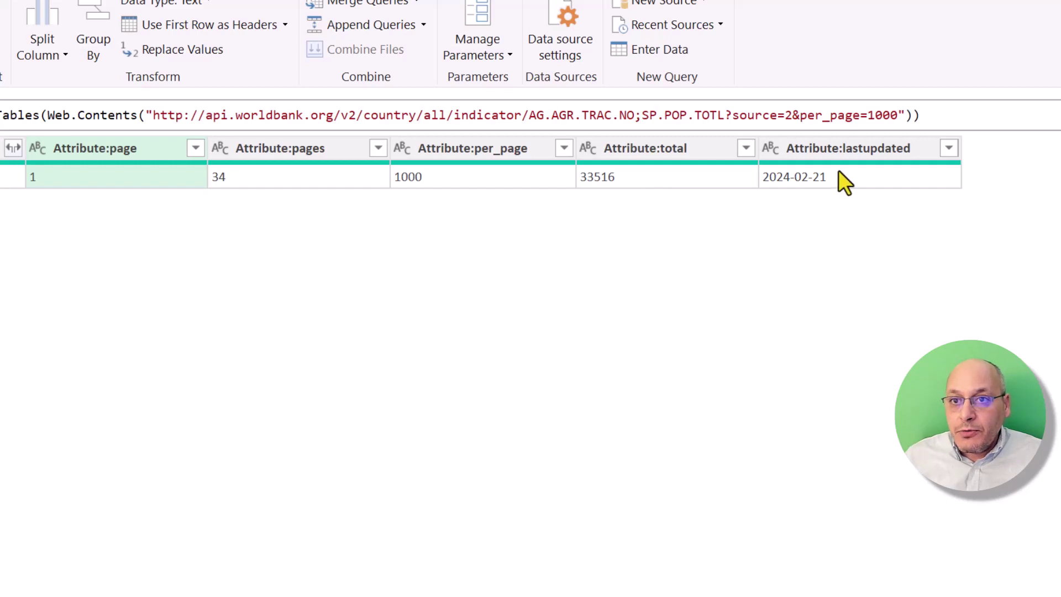
click(899, 115)
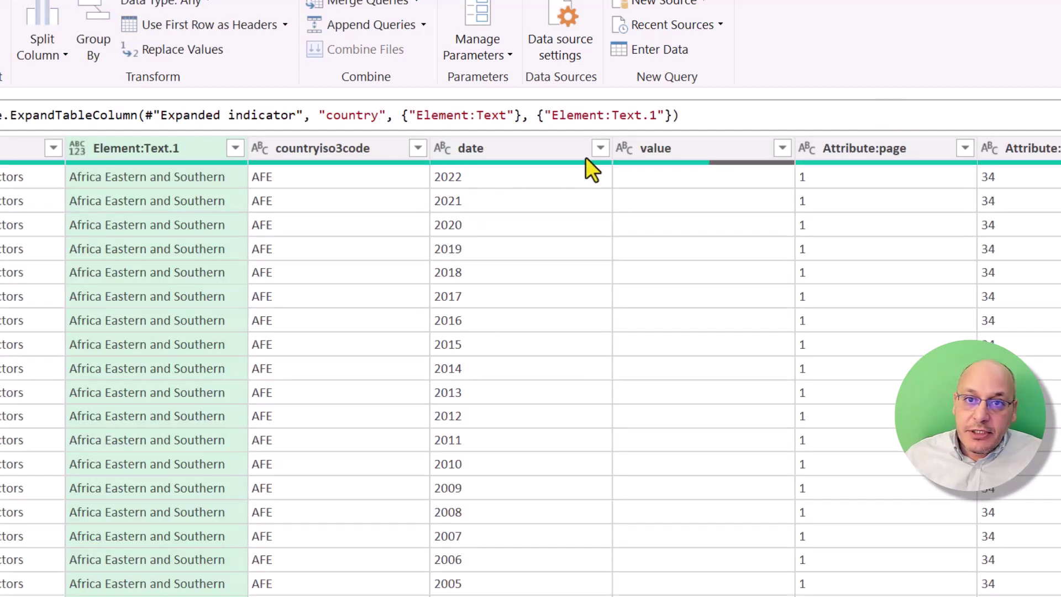
click(599, 148)
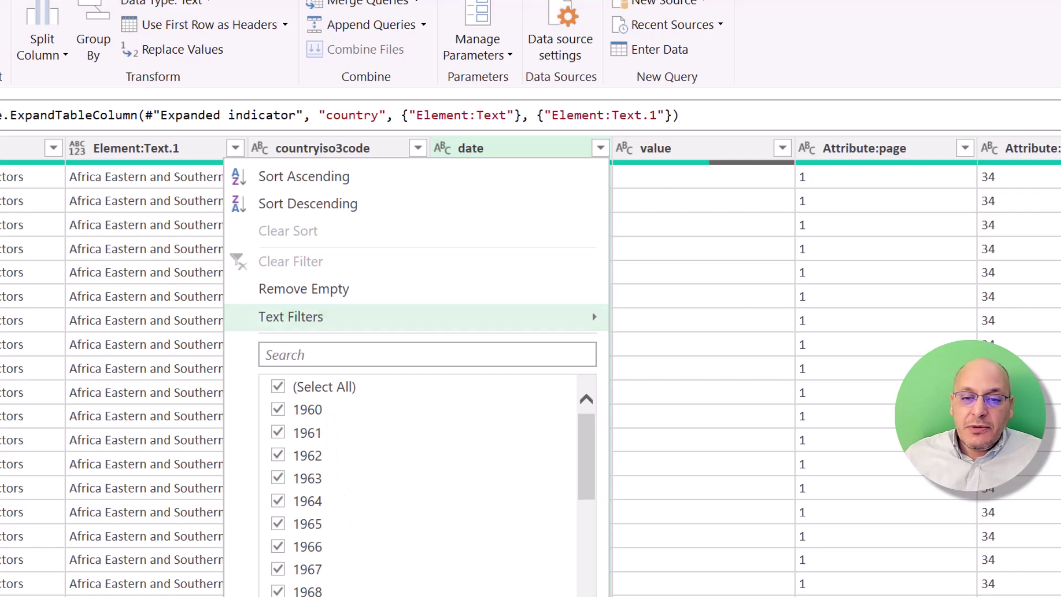
key(Escape)
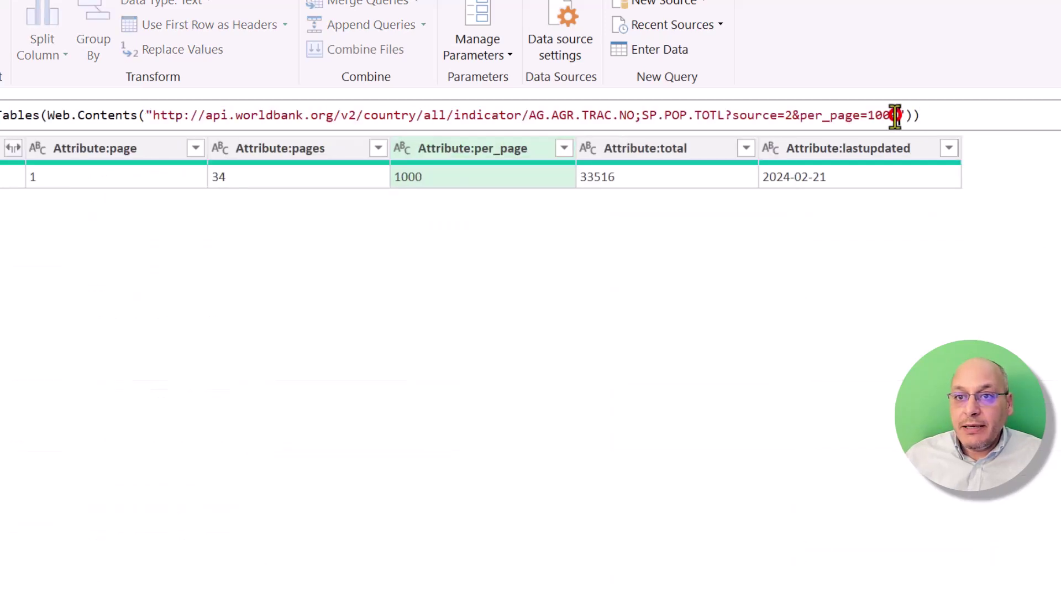
Add &date=2015:2024 to the source URL and raise per_page from 1000 to 10000
click(898, 114)
text(&)
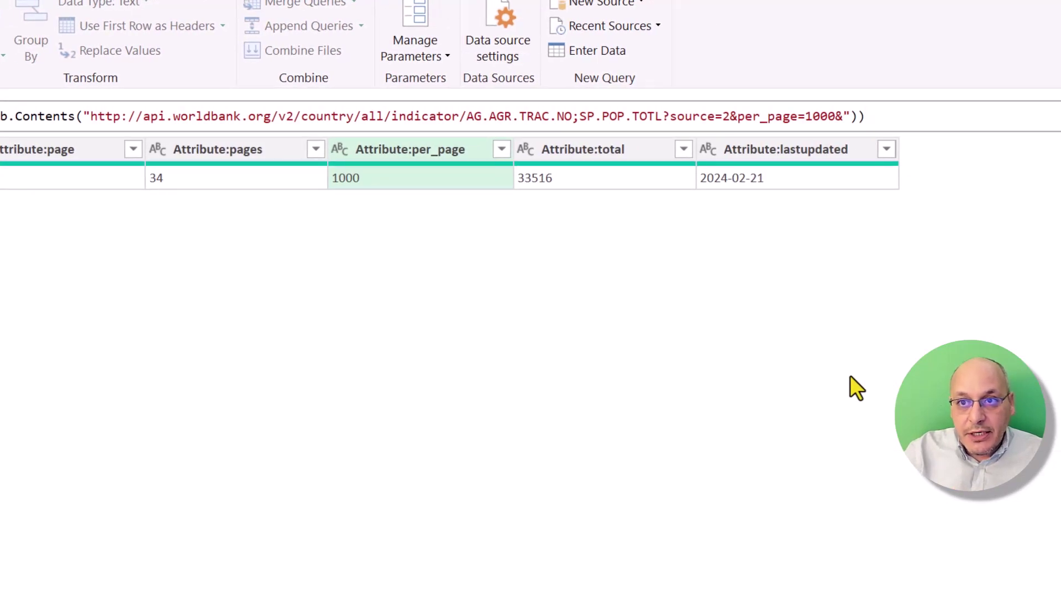
text(date=)
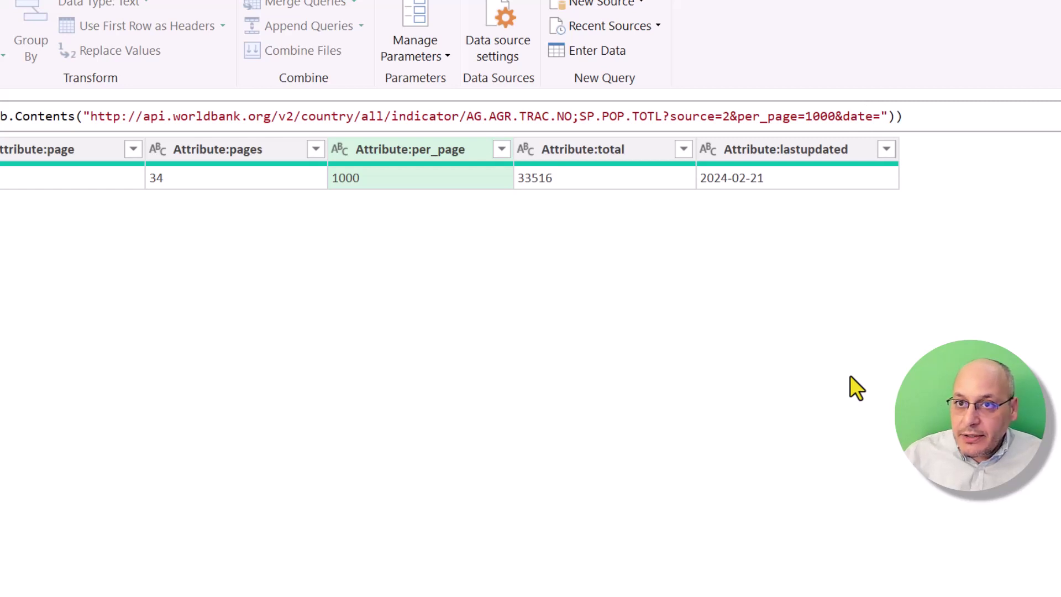
text(201)
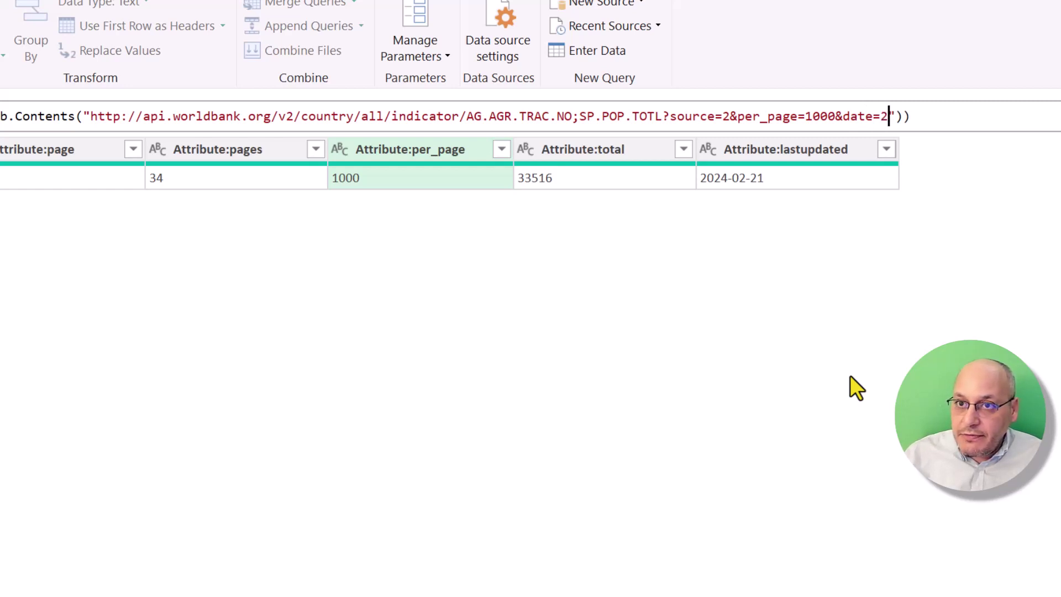
text(5:)
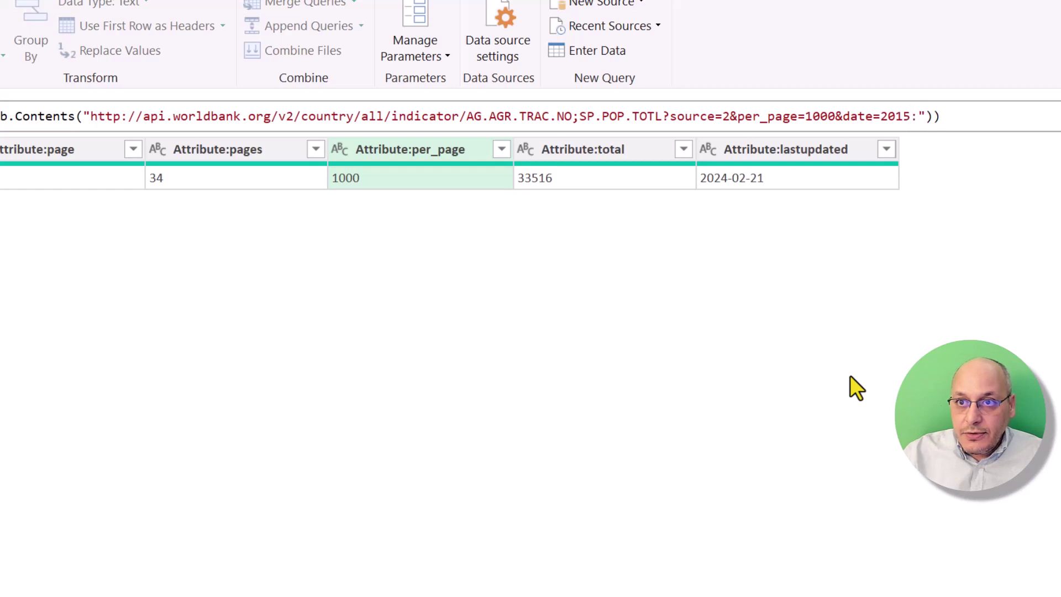
text(202)
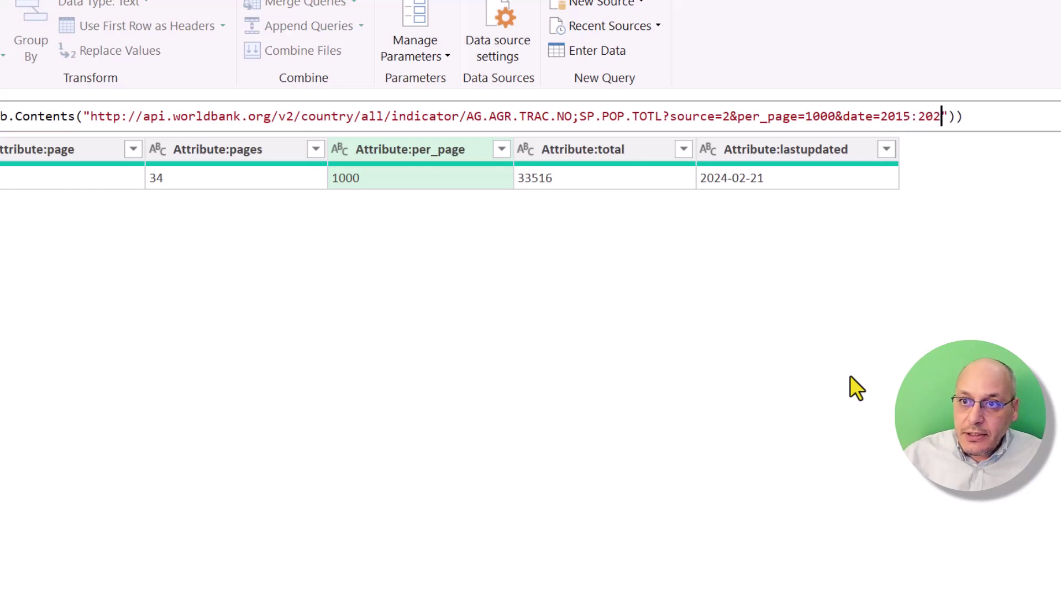
text(4)
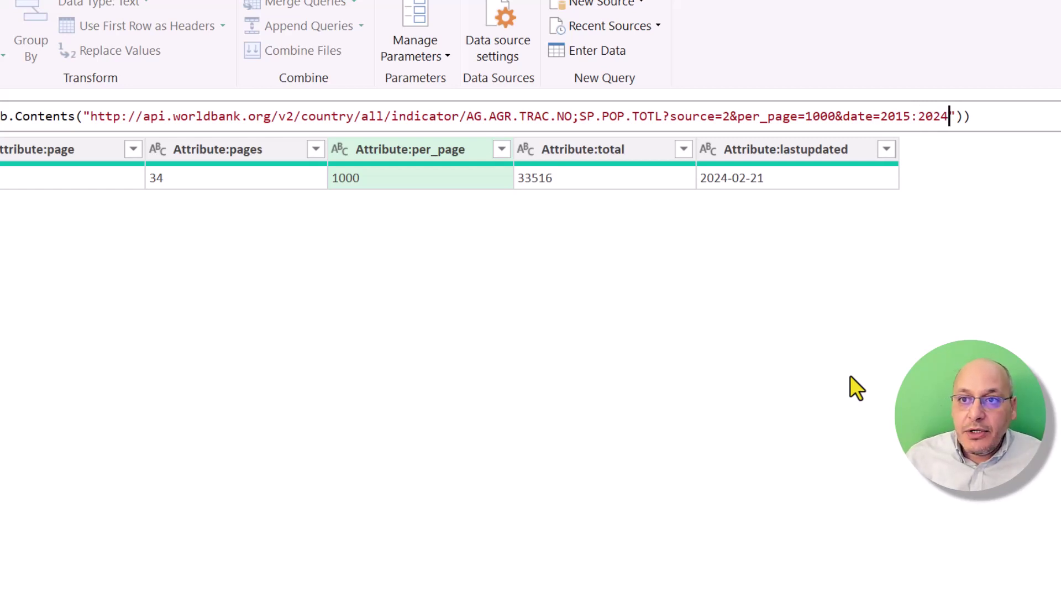
key(Return)
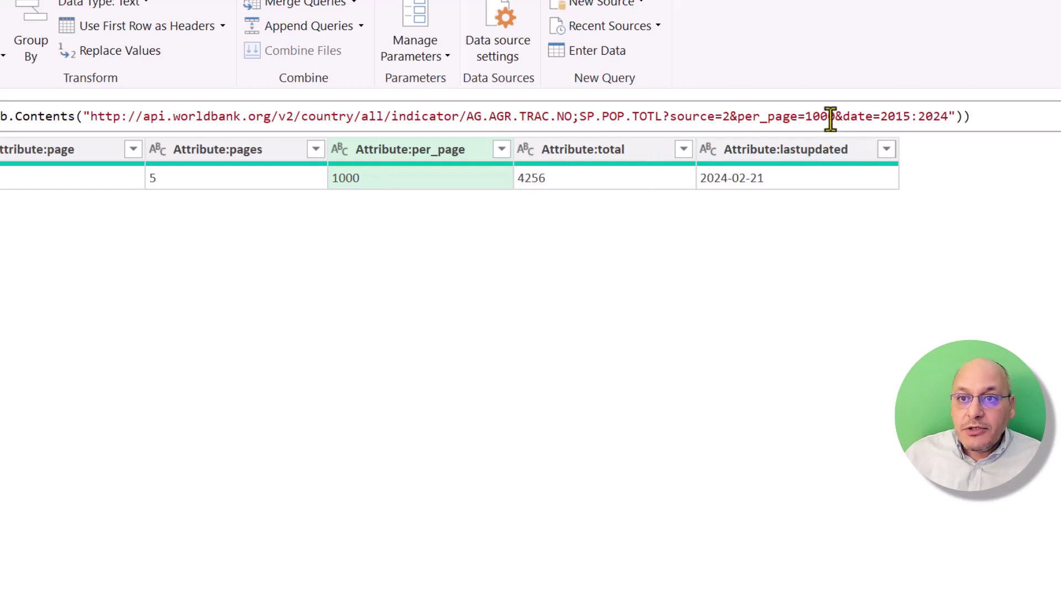
click(813, 116)
text(0)
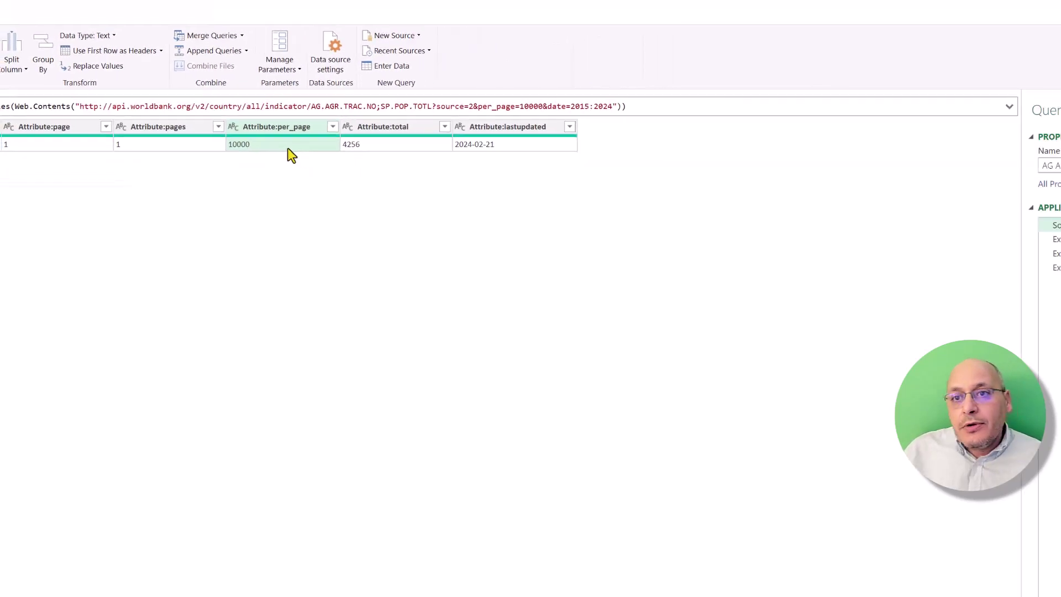
At the Expanded country step, review the full Element:Text.1 country list without filtering
click(1018, 257)
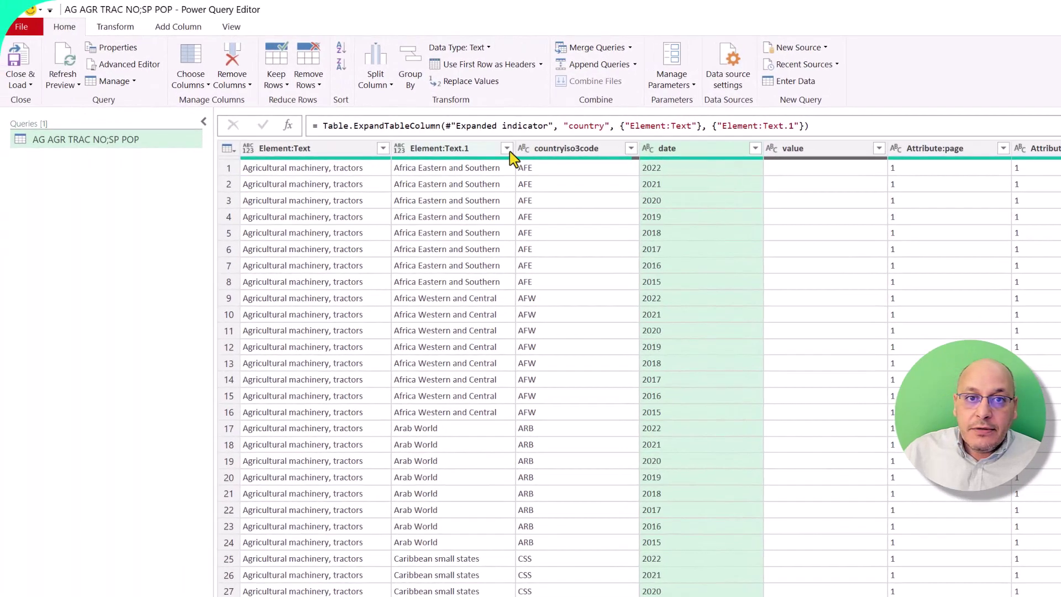
click(125, 124)
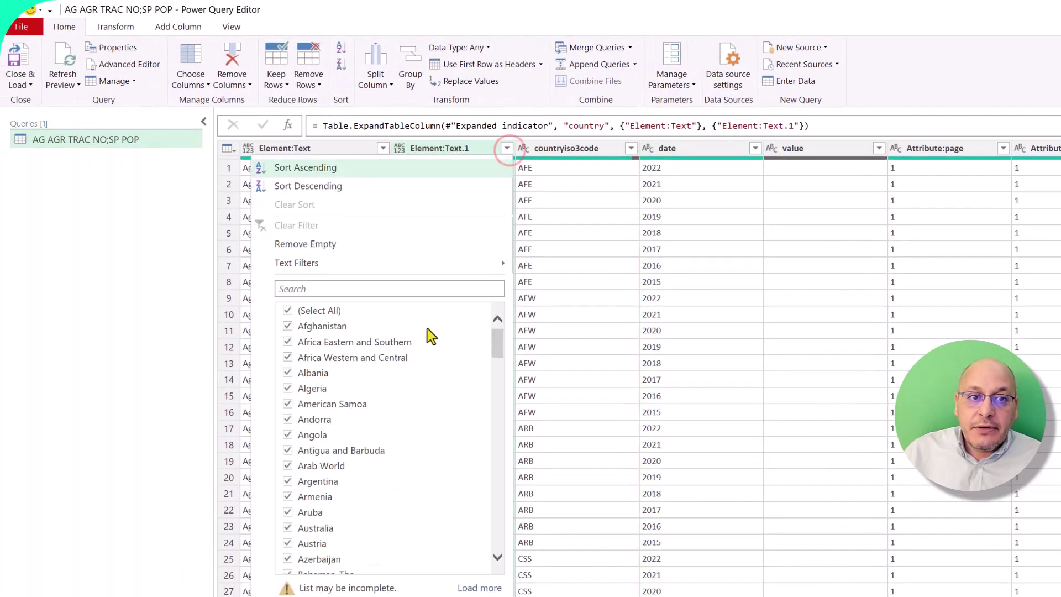
scroll(428, 334, down, 5)
click(473, 586)
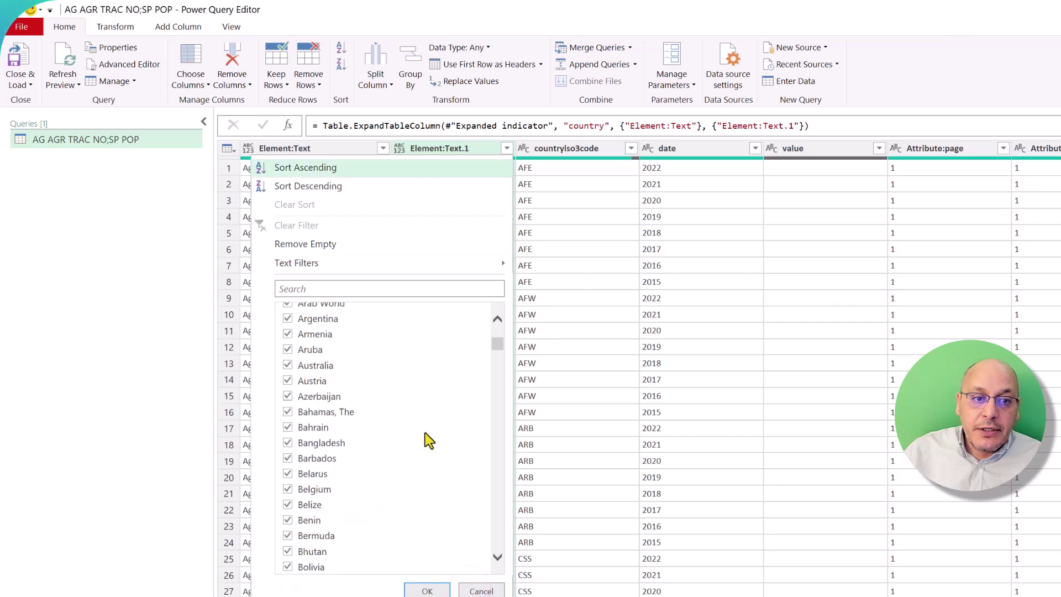
scroll(436, 430, down, 2)
drag(499, 353, 500, 557)
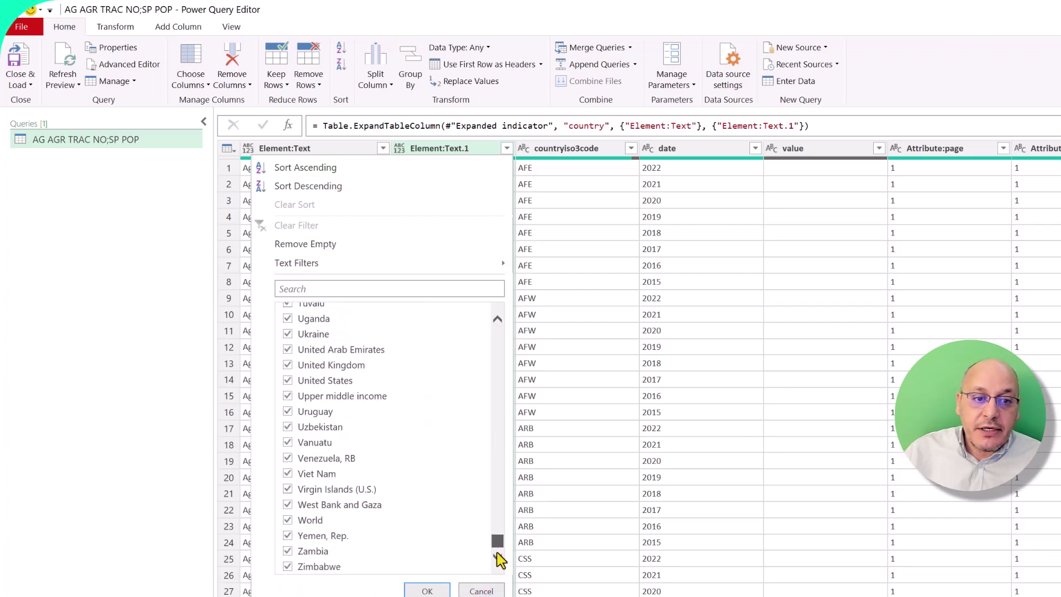
click(480, 590)
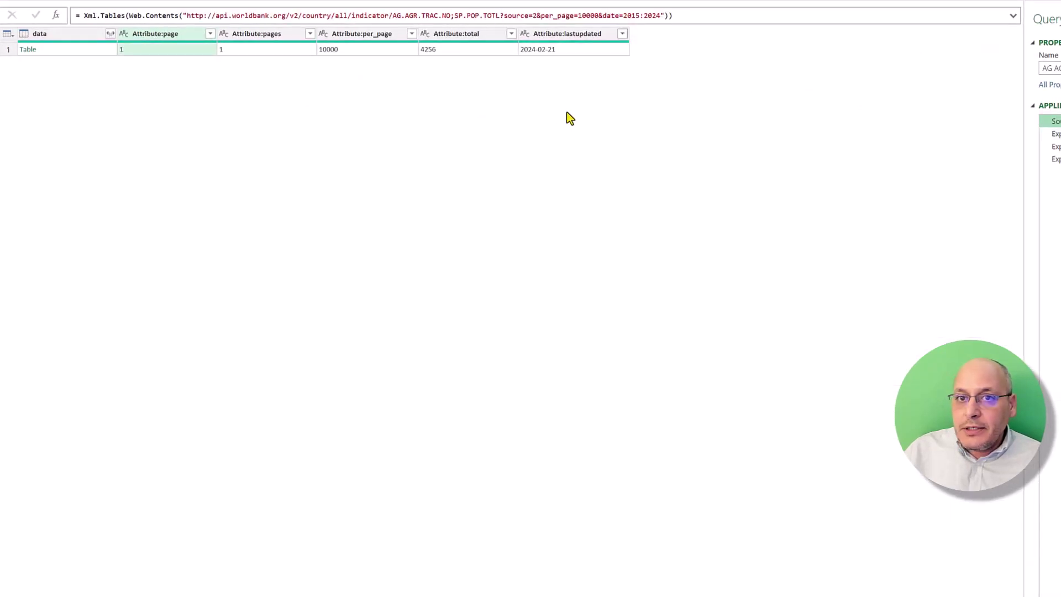
On the last expanded step, select the Attribute:page through Attribute:lastupdated columns
click(1052, 159)
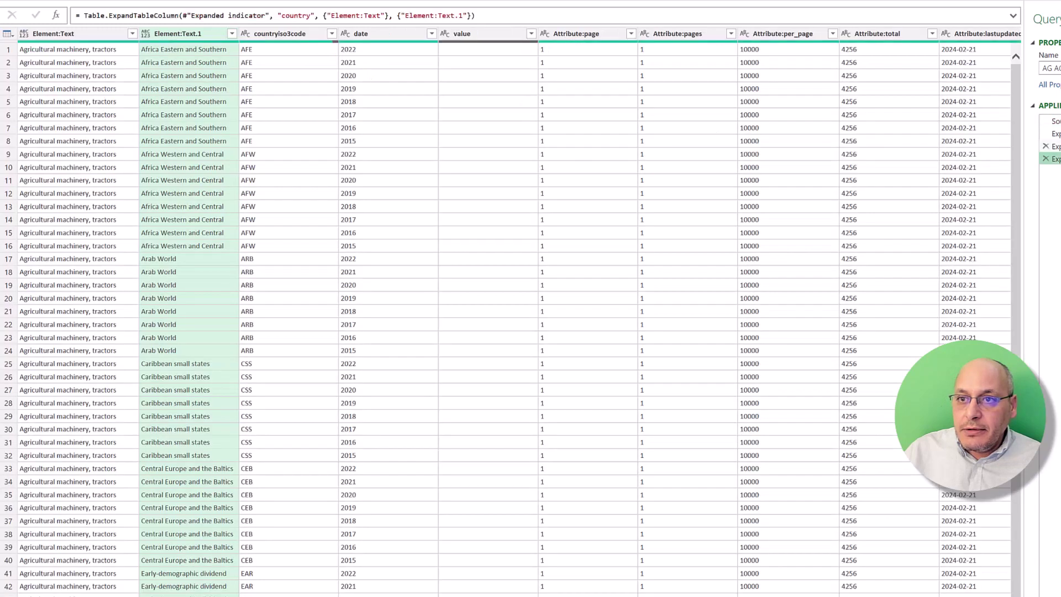
click(578, 35)
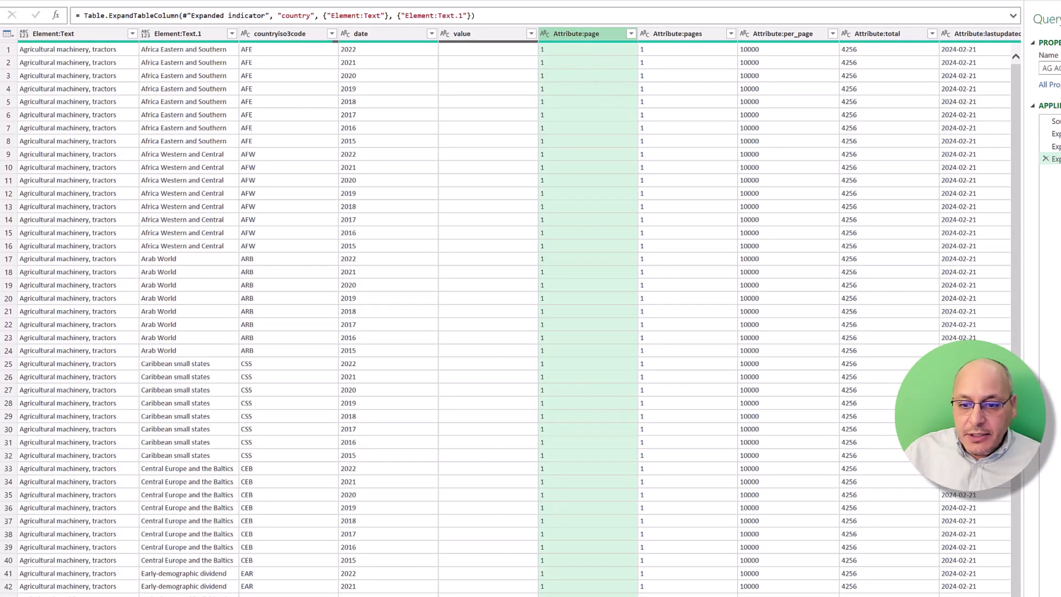
shift+click(980, 34)
Remove the five Attribute columns, then review the value and Element:Text lists unfiltered
right_click(830, 35)
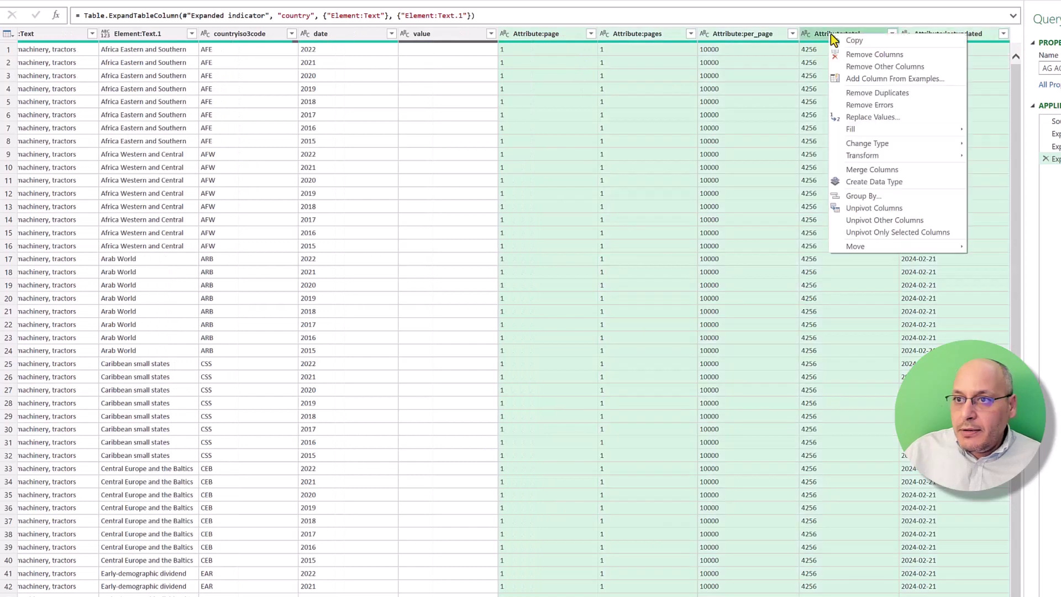
click(860, 55)
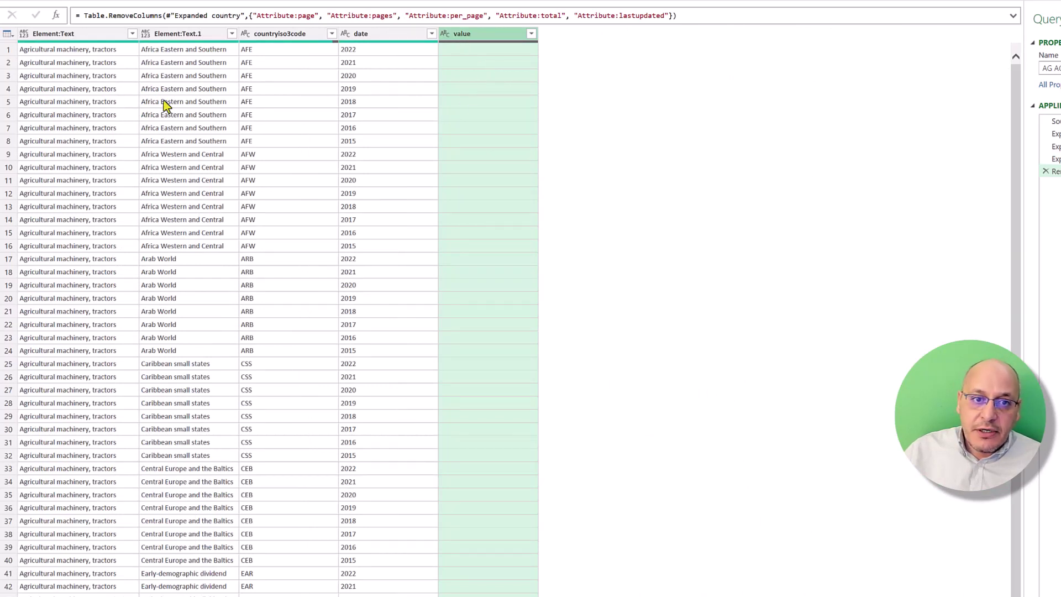
click(531, 35)
click(506, 229)
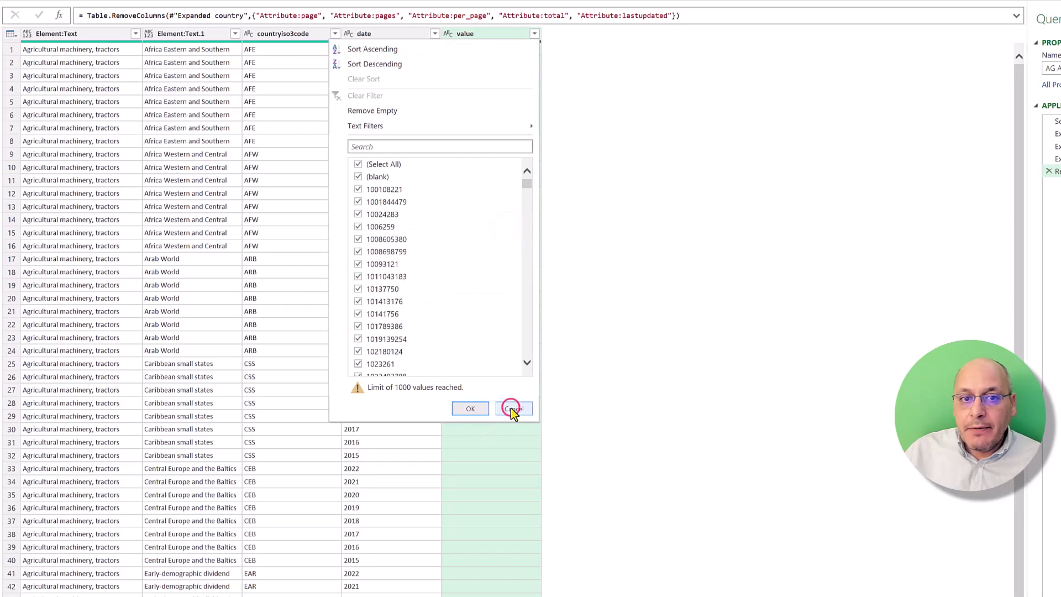
click(511, 409)
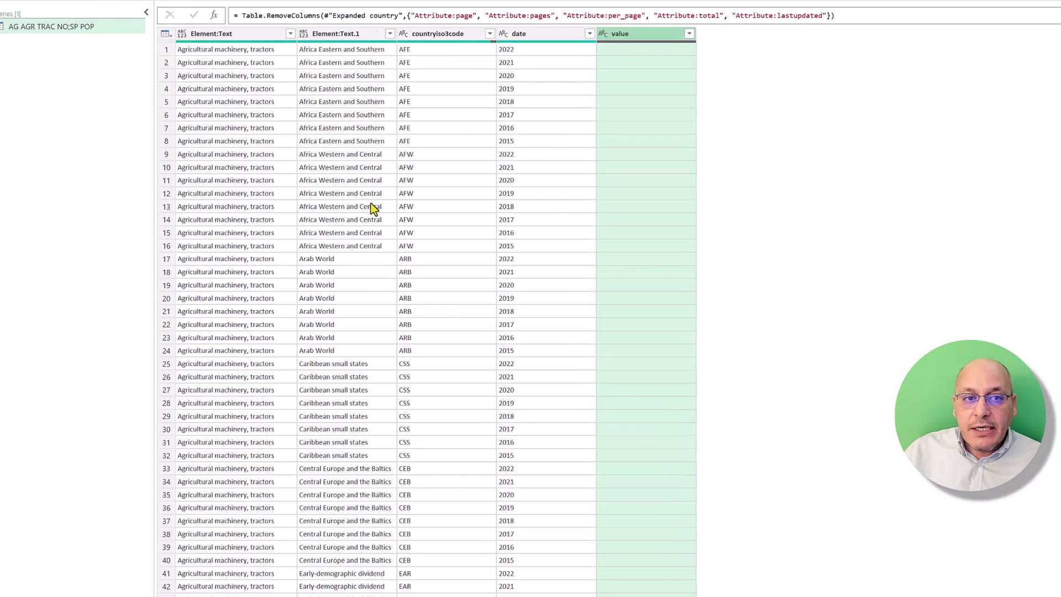
click(290, 34)
click(266, 229)
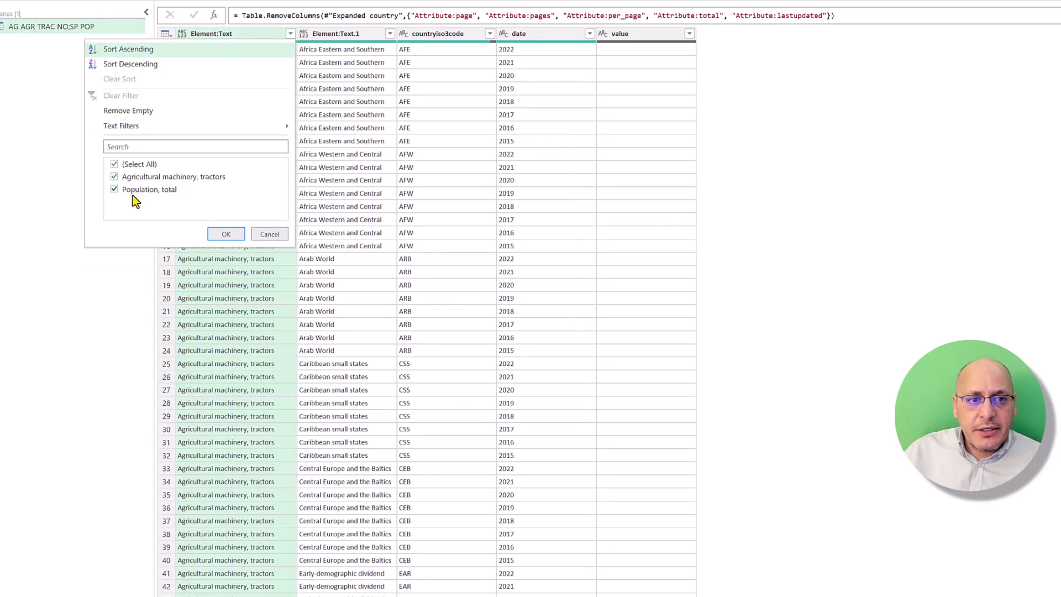
click(266, 234)
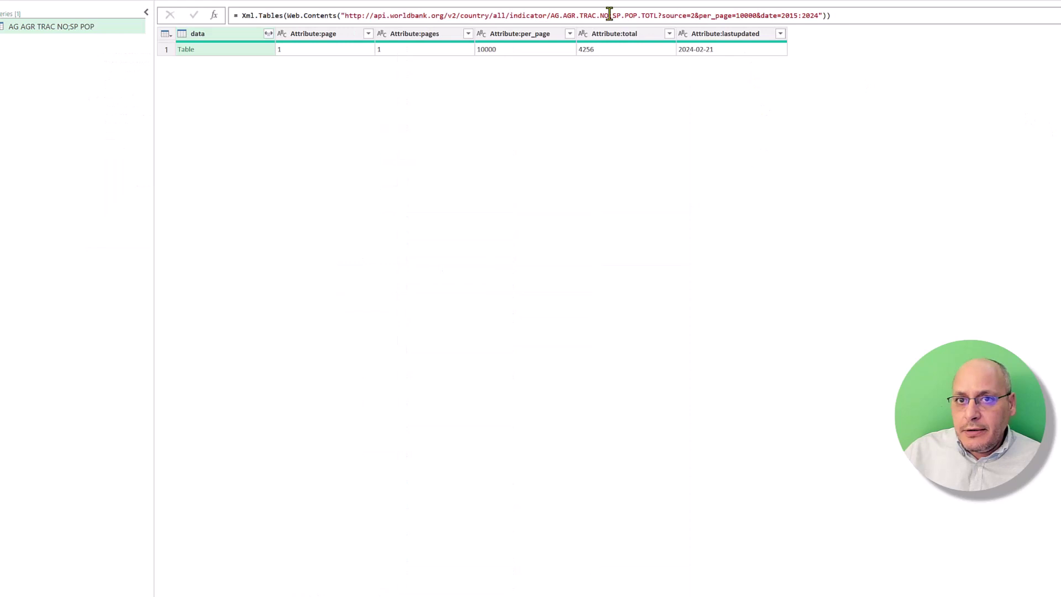
Delete AG.AGR.TRAC.NO; from the source URL so only SP.POP.TOTL is requested
click(609, 15)
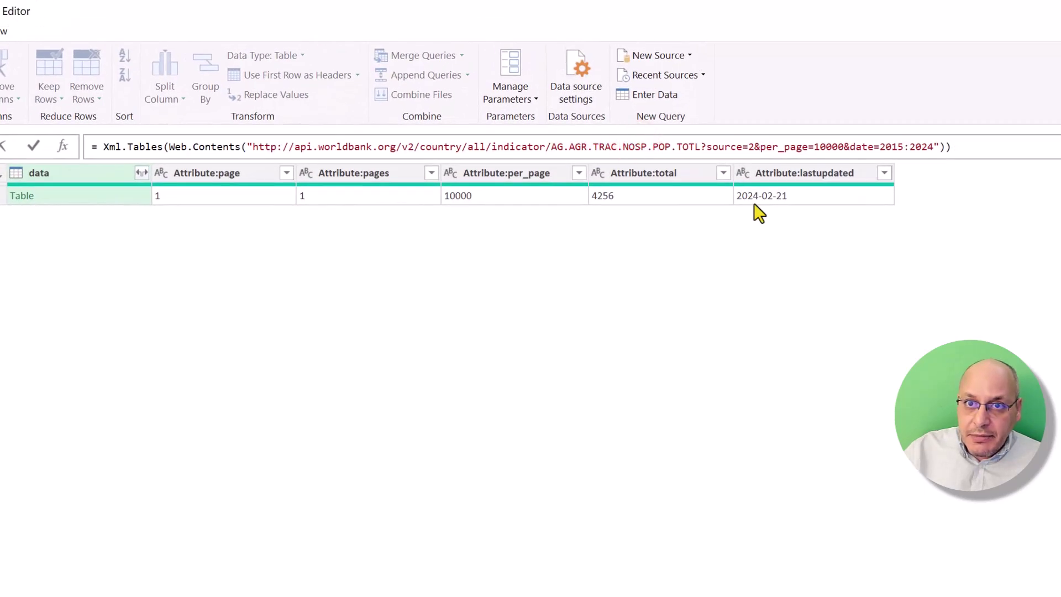
key(BackSpace)
key(BackSpace)
key(BackSpace)
key(BackSpace)
key(BackSpace)
key(BackSpace)
key(BackSpace)
key(BackSpace)
key(BackSpace)
key(BackSpace)
key(BackSpace)
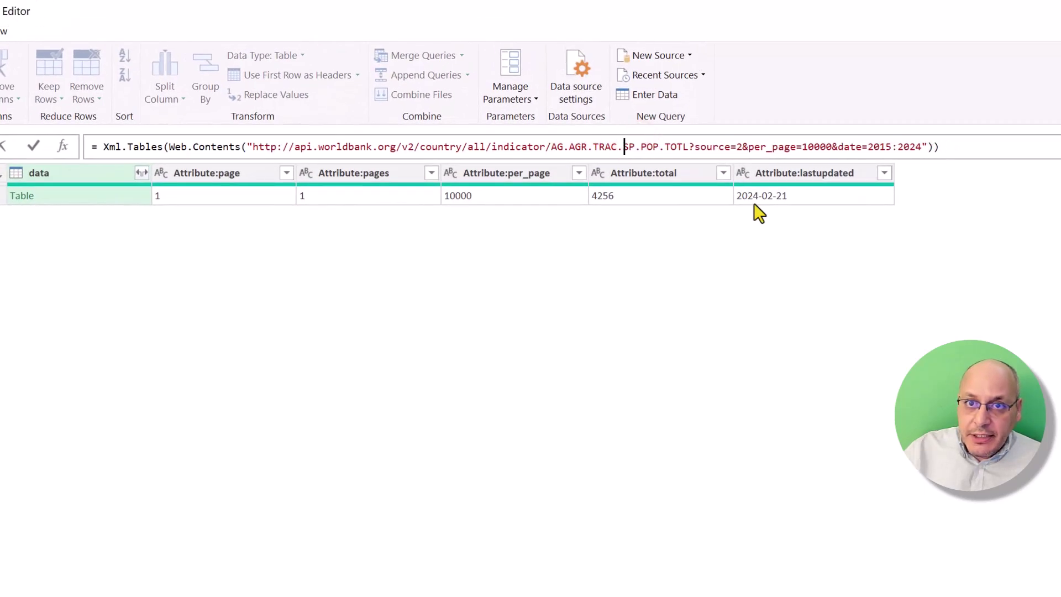
key(BackSpace)
key(BackSpace)
key(BackSpace)
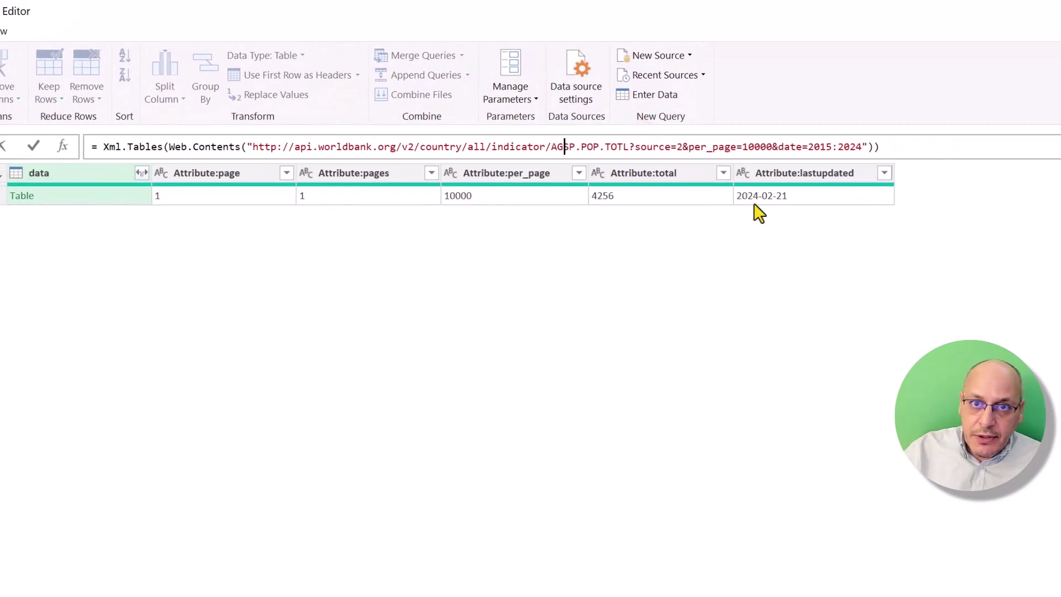
key(Return)
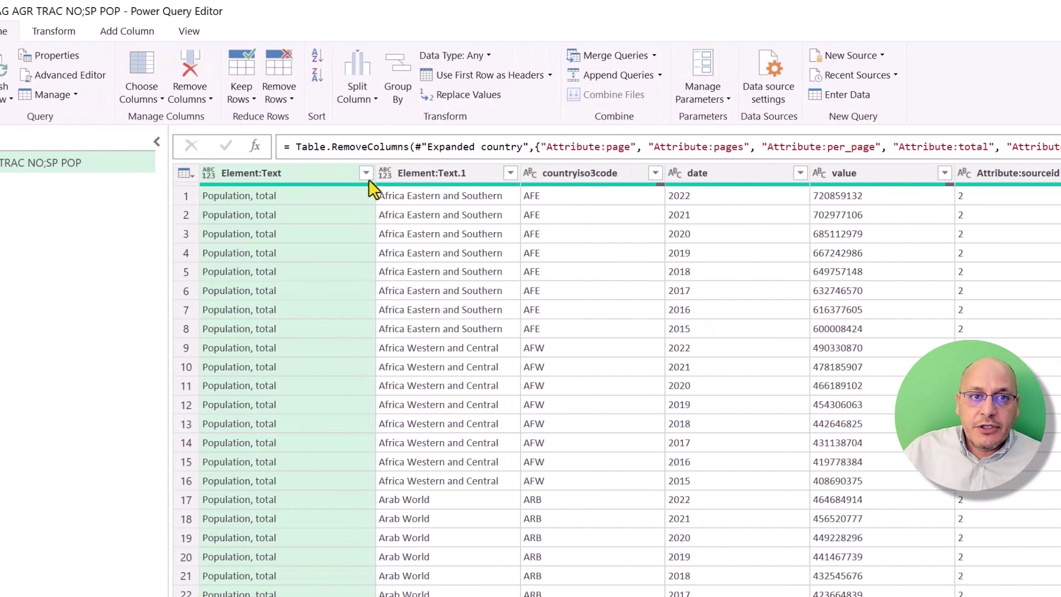
Check the Element:Text indicators, then Close & Load the 2,128 rows into Excel
click(368, 173)
click(368, 173)
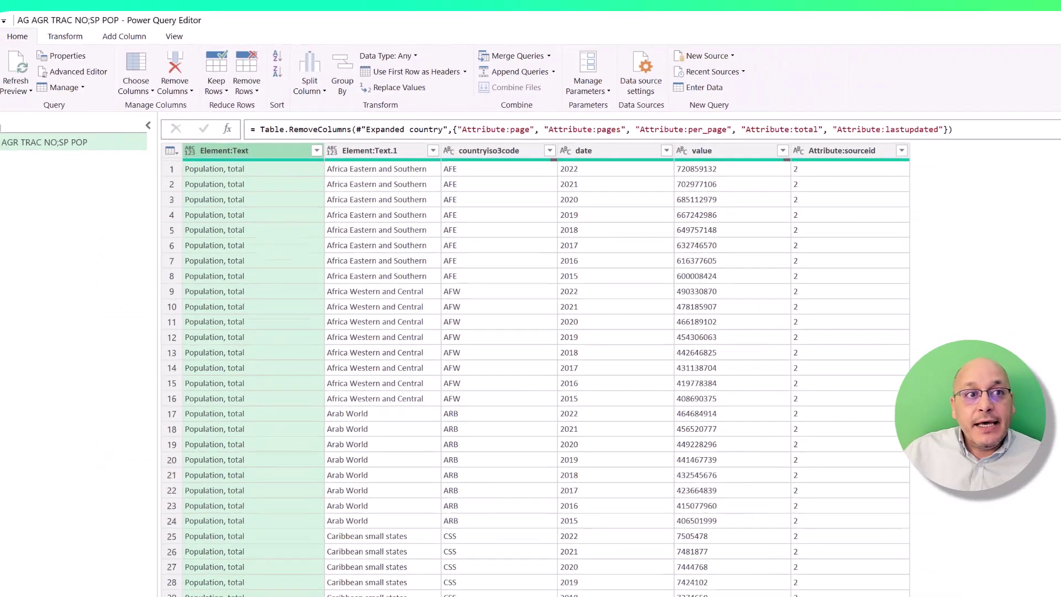
click(11, 36)
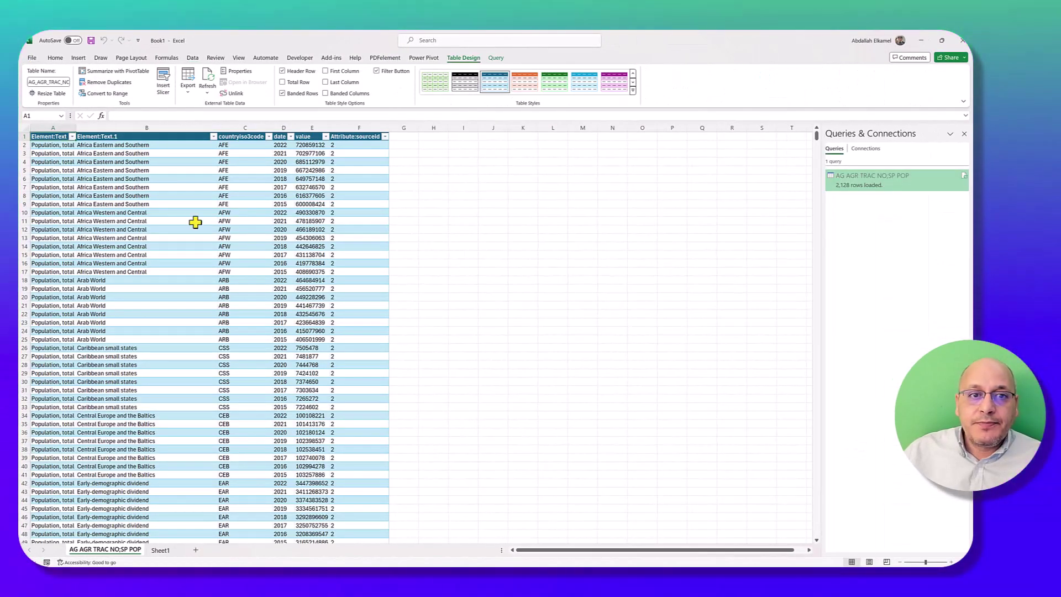
click(249, 188)
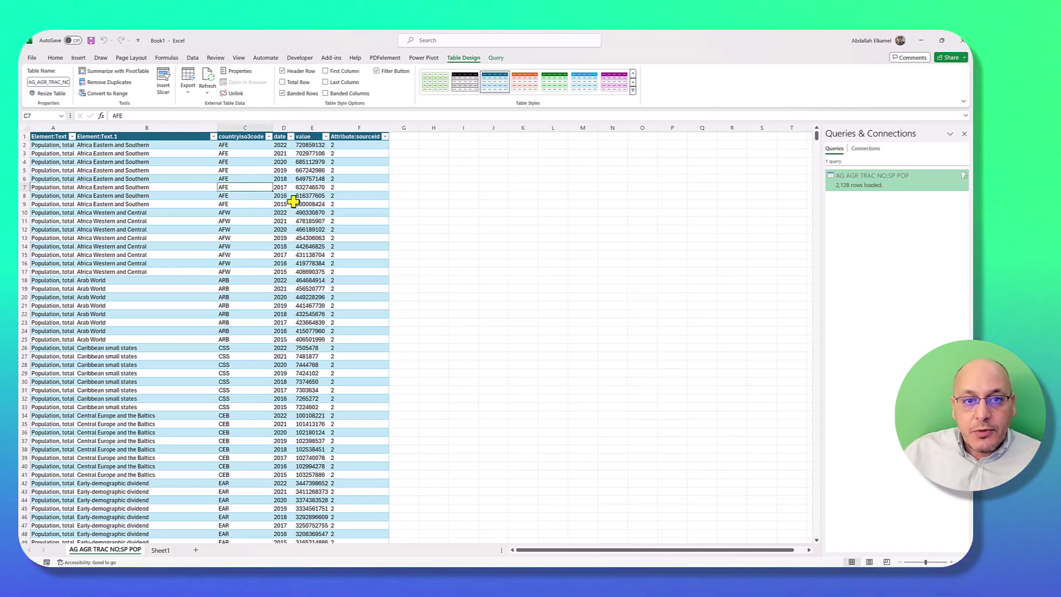
click(148, 152)
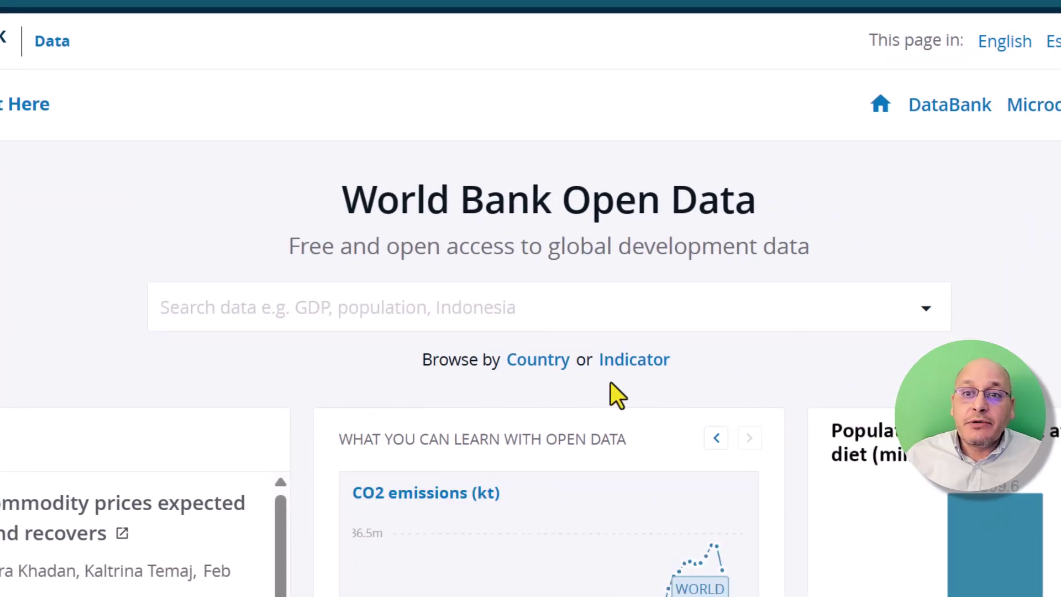
Browse the World Bank indicator list to the GDP growth (annual %) page
click(638, 359)
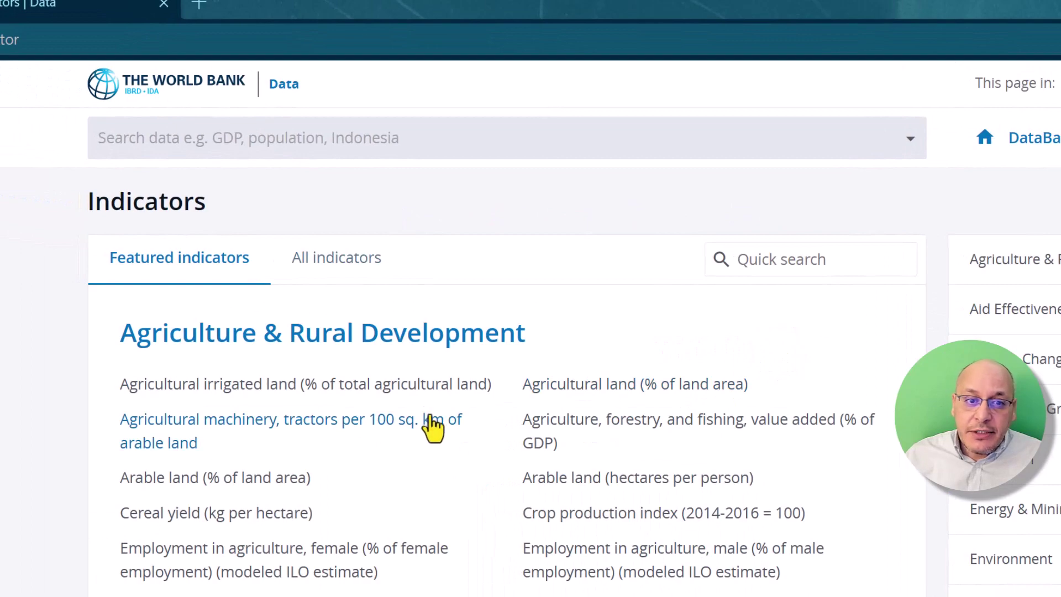
scroll(476, 497, down, 8)
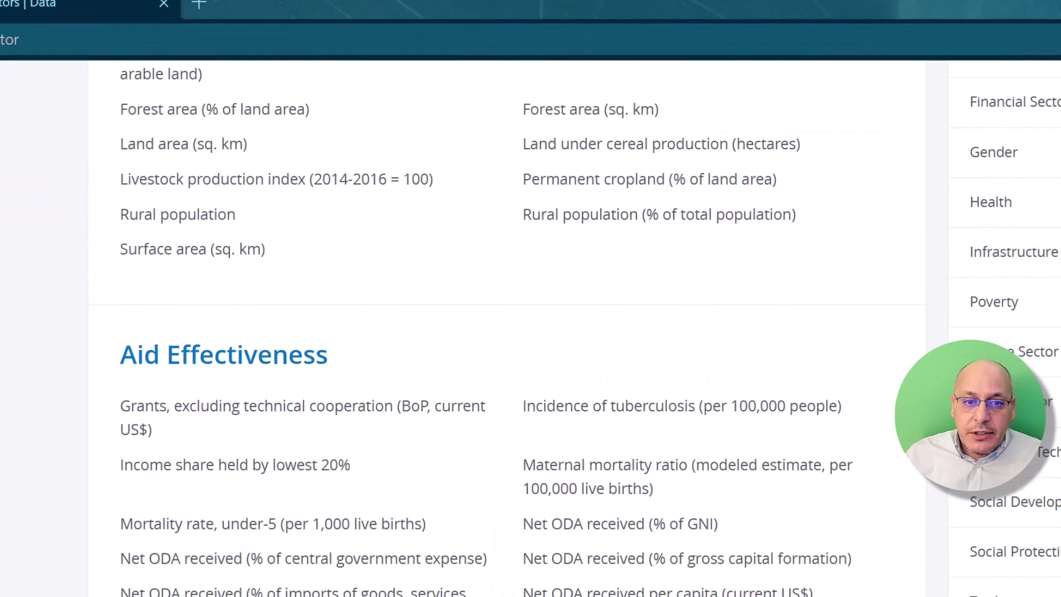
scroll(525, 331, down, 15)
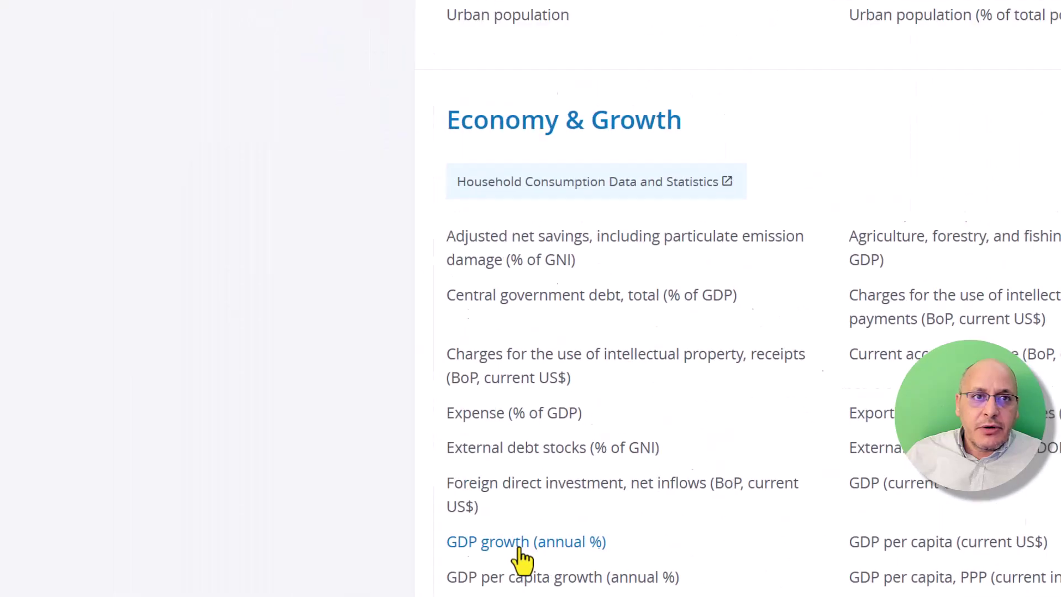
click(171, 200)
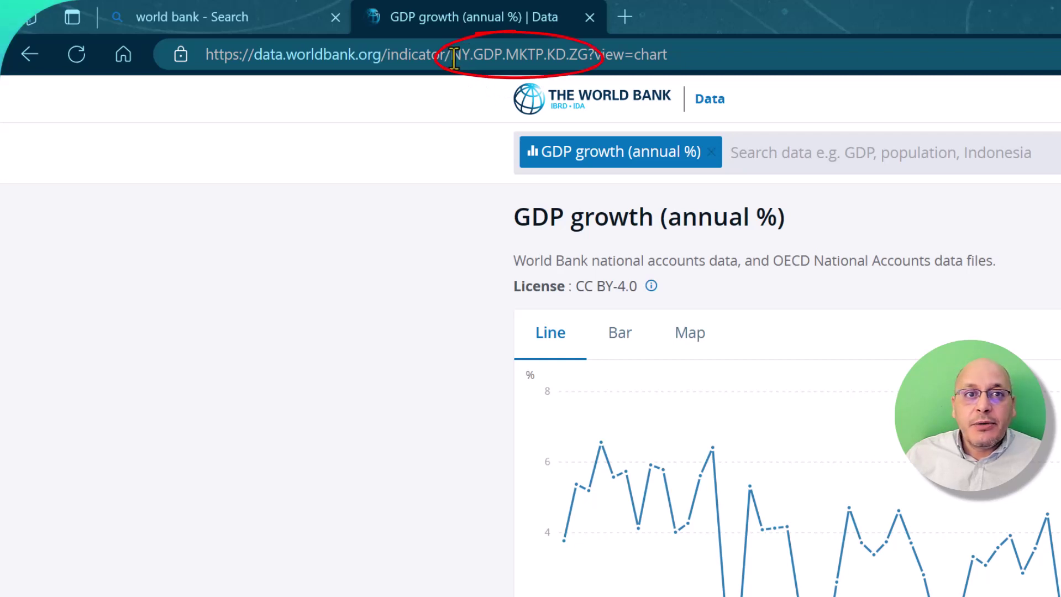
Copy NY.GDP.MKTP.KD.ZG from the page address and return to Excel
drag(452, 54, 588, 53)
key(ctrl+c)
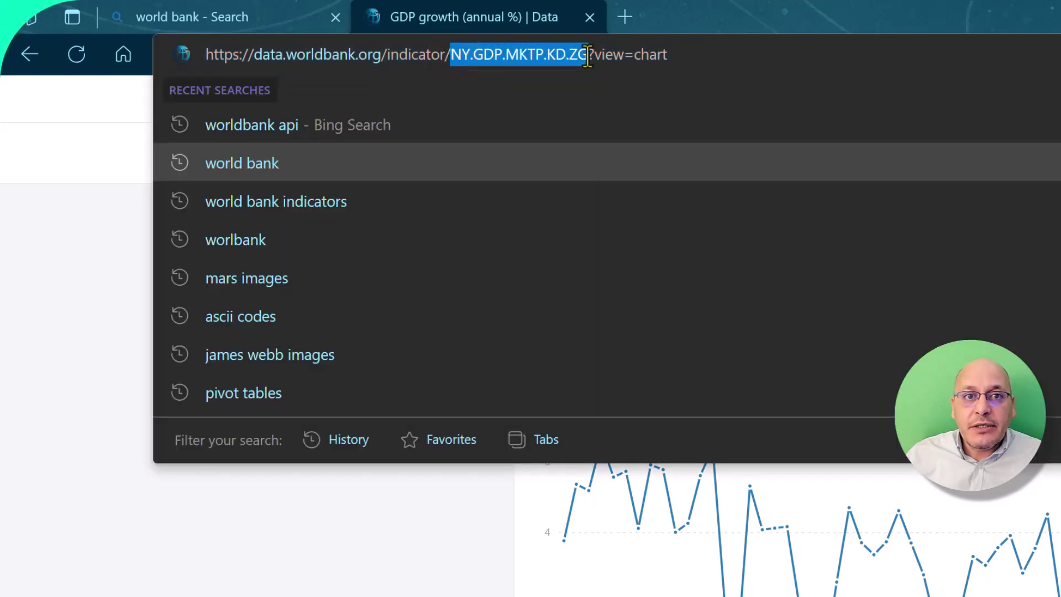
click(435, 528)
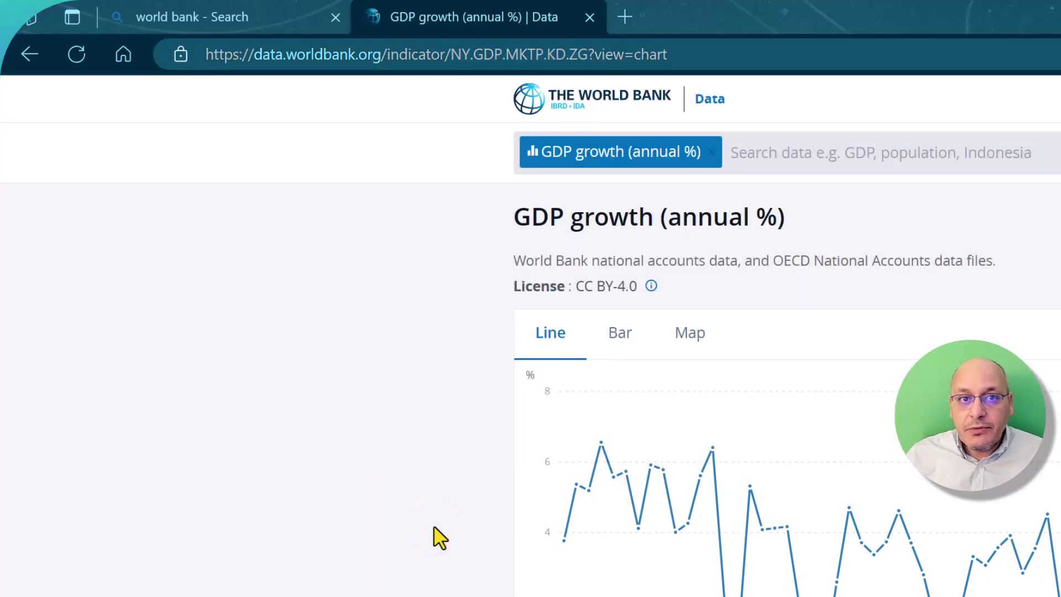
key(alt+Tab)
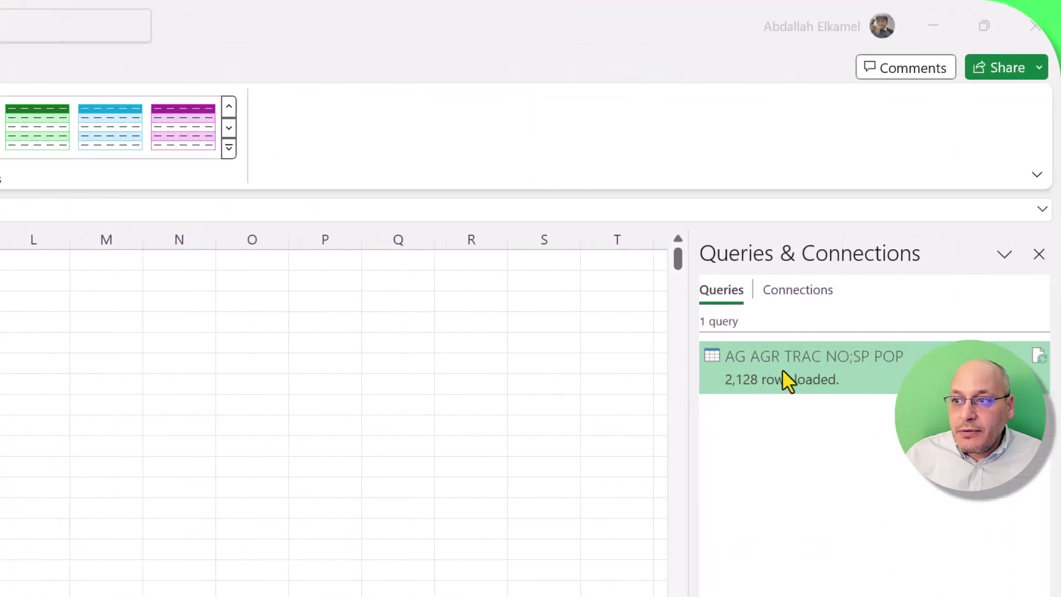
Reopen the population query via Data > Get Data > Launch Power Query Editor at its Source step
click(768, 440)
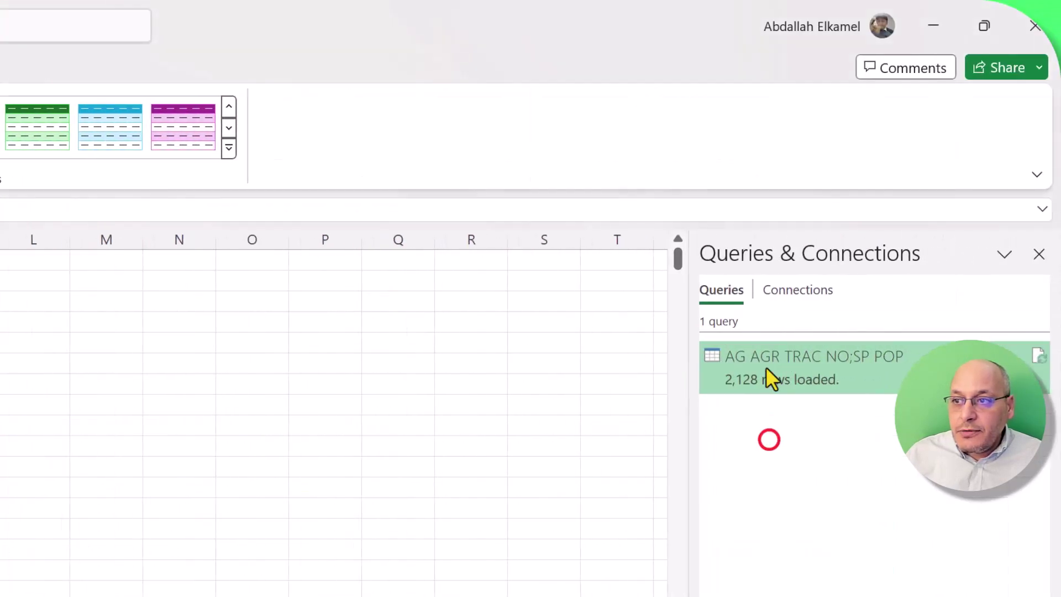
mouse_move(764, 367)
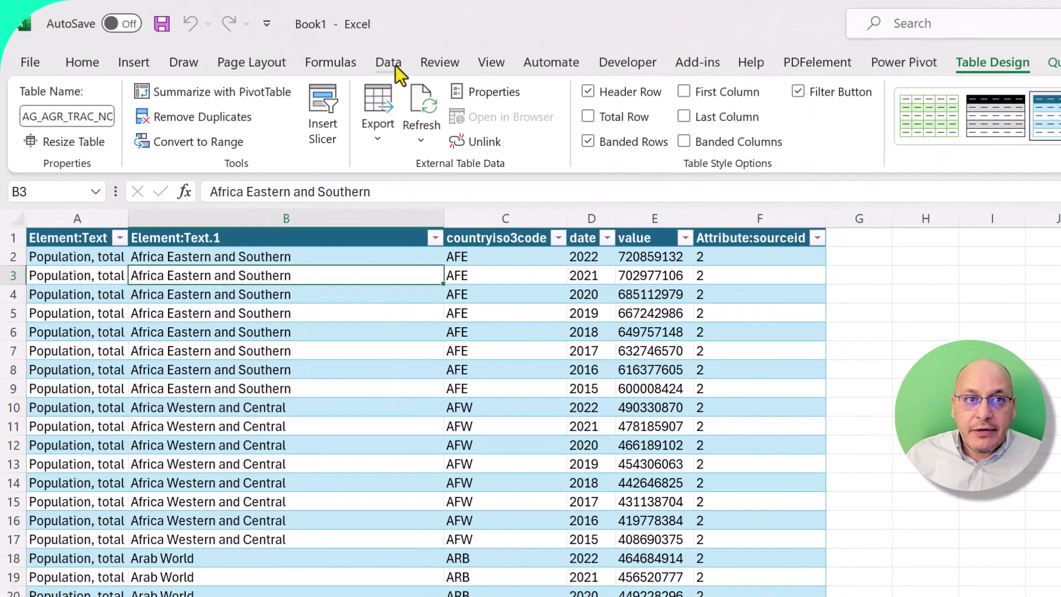
click(389, 63)
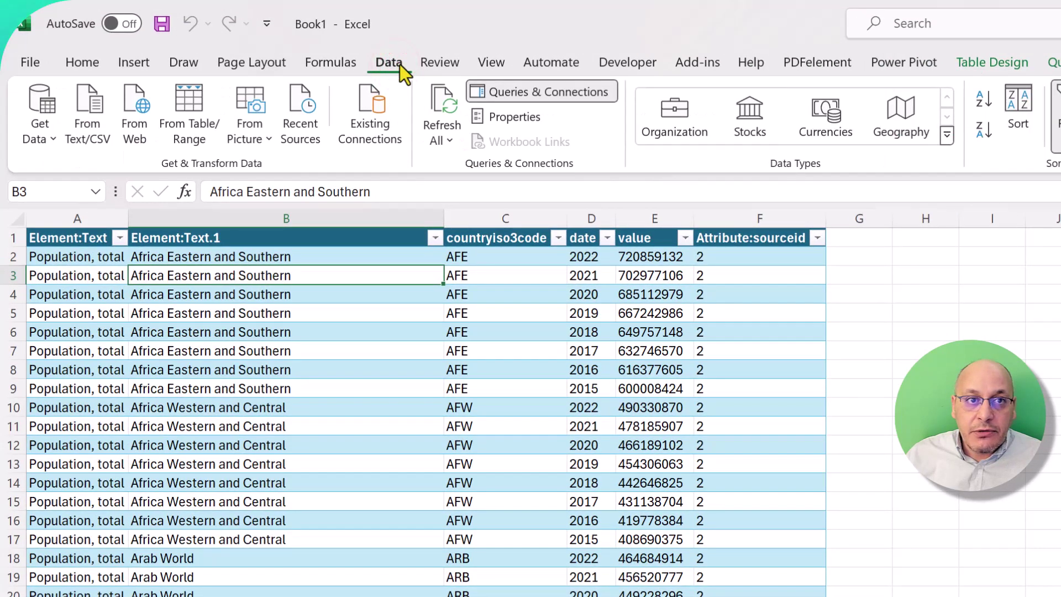
click(34, 137)
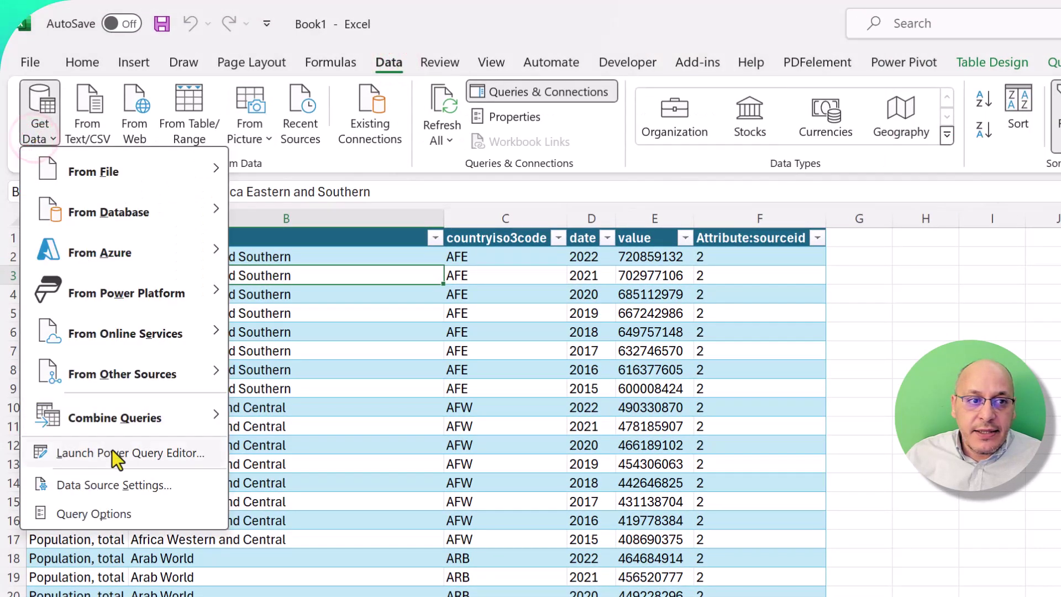
click(169, 454)
click(914, 320)
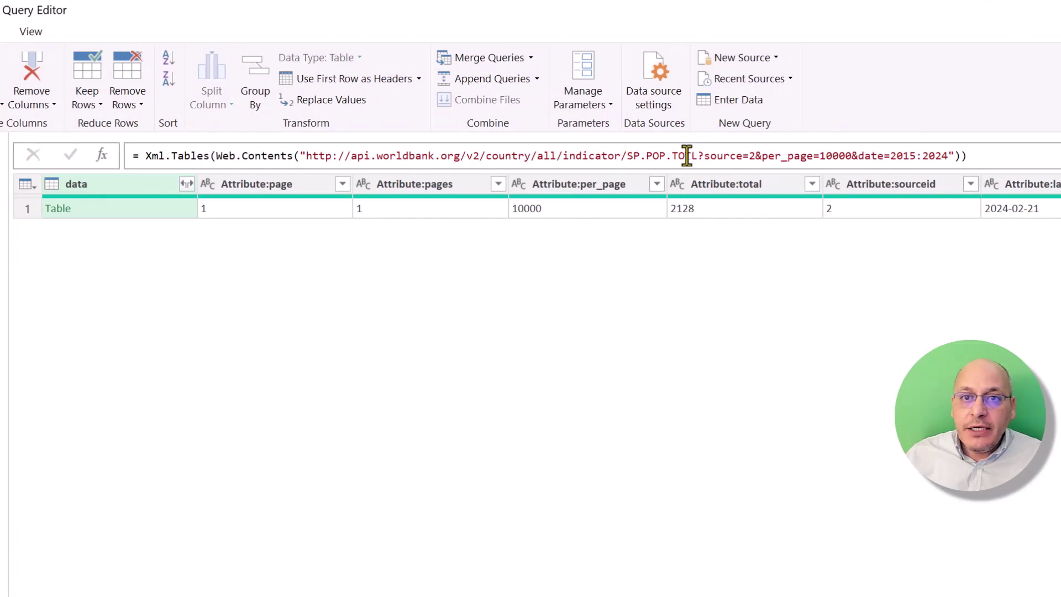
Append ;NY.GDP.MKTP.KD.ZG after SP.POP.TOTL in the source URL, giving 4256 records
double_click(673, 156)
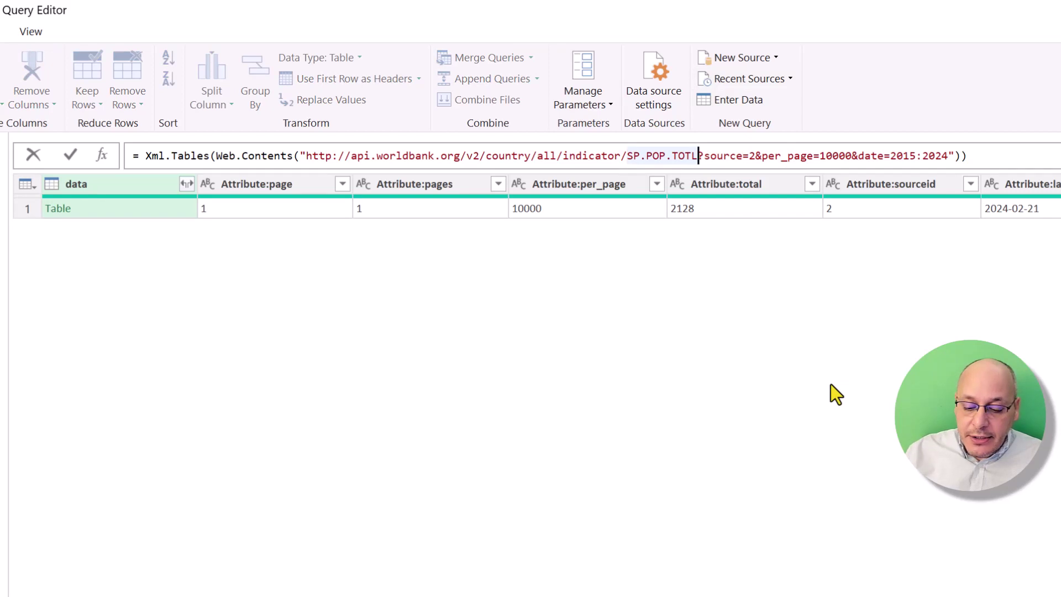
text(;)
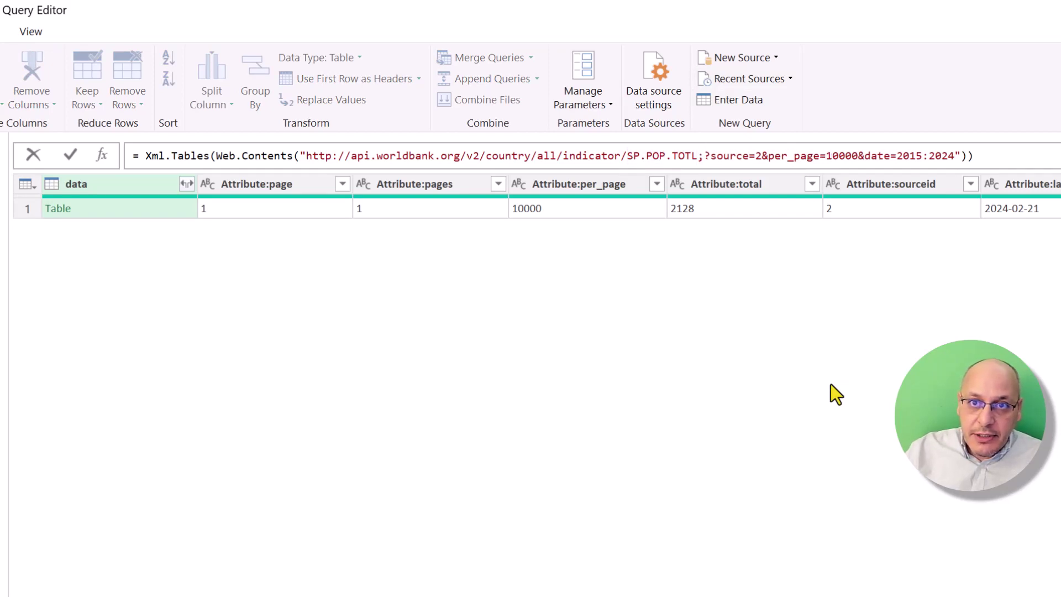
key(ctrl+v)
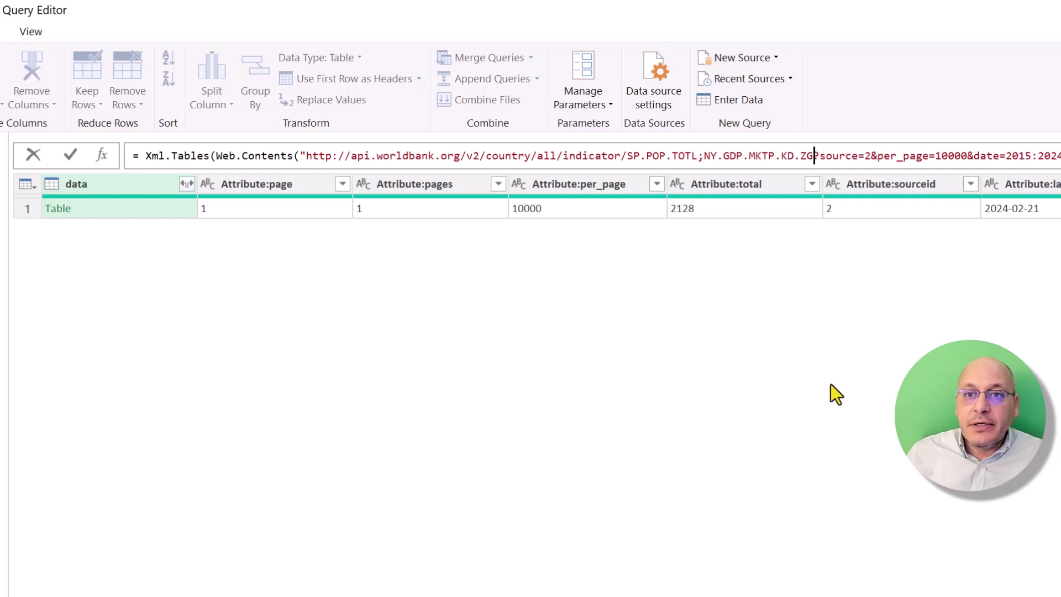
key(Return)
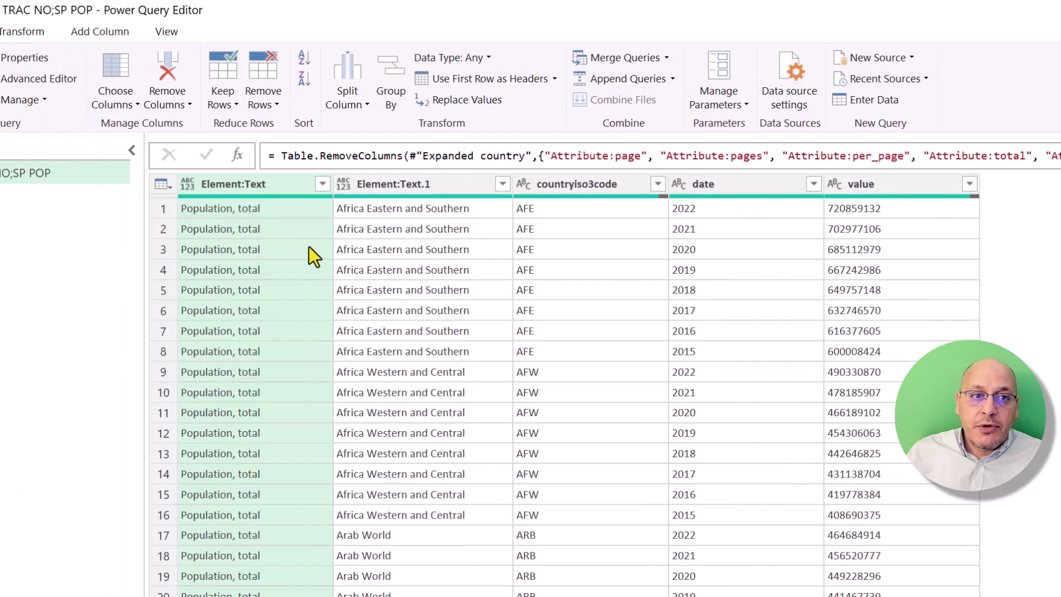
Confirm Element:Text holds GDP growth (annual %) and Population, total, then Close & Load
click(322, 183)
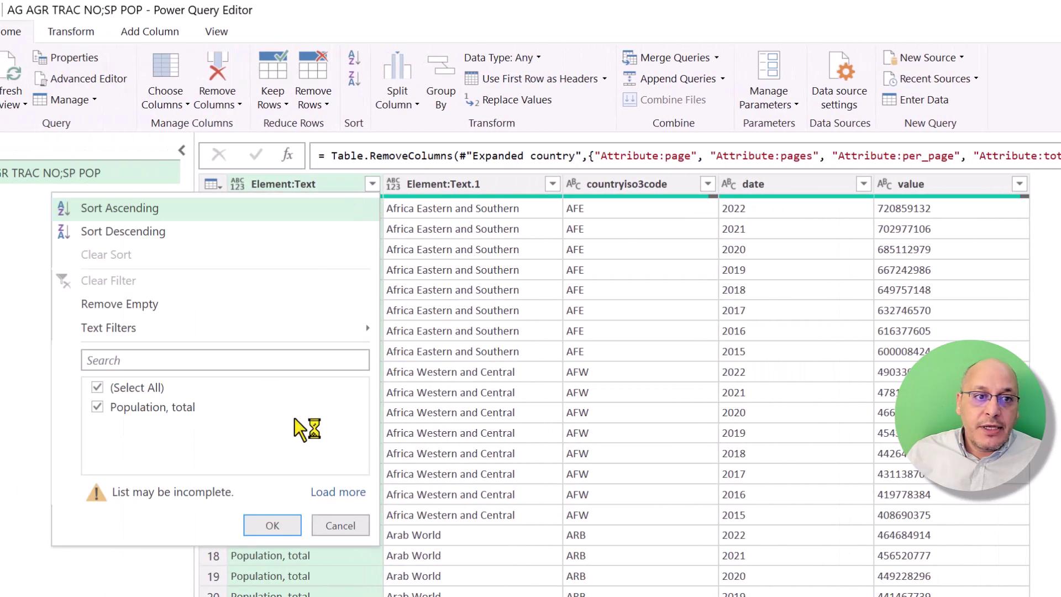
click(284, 492)
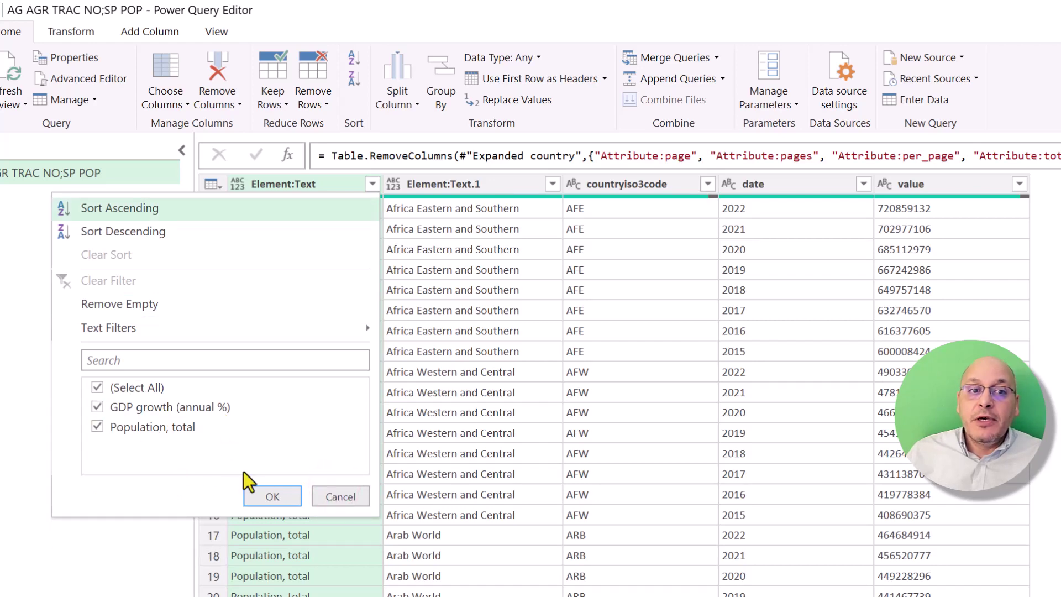
click(273, 495)
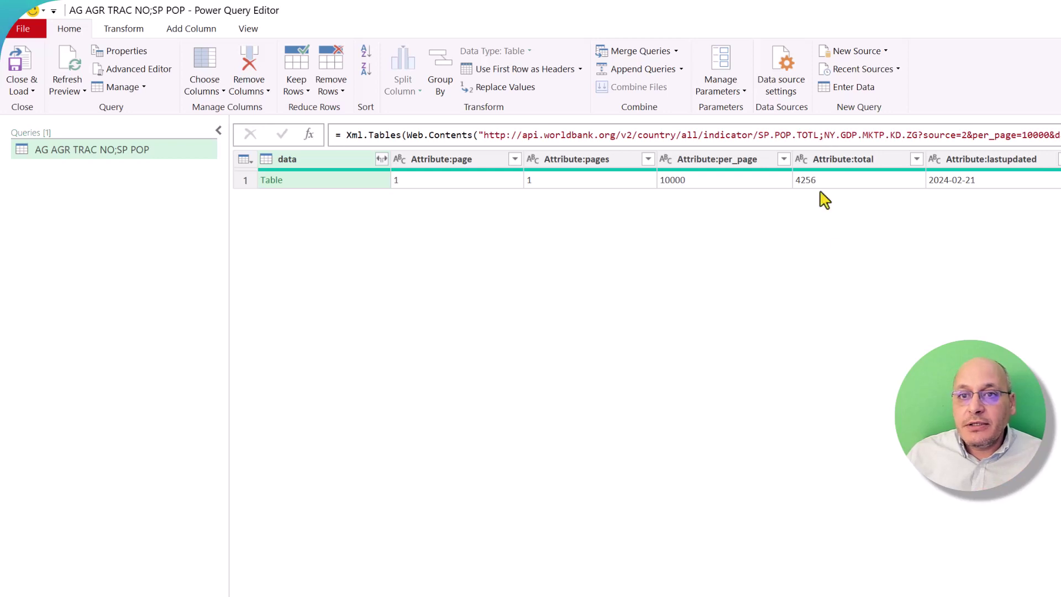
click(15, 63)
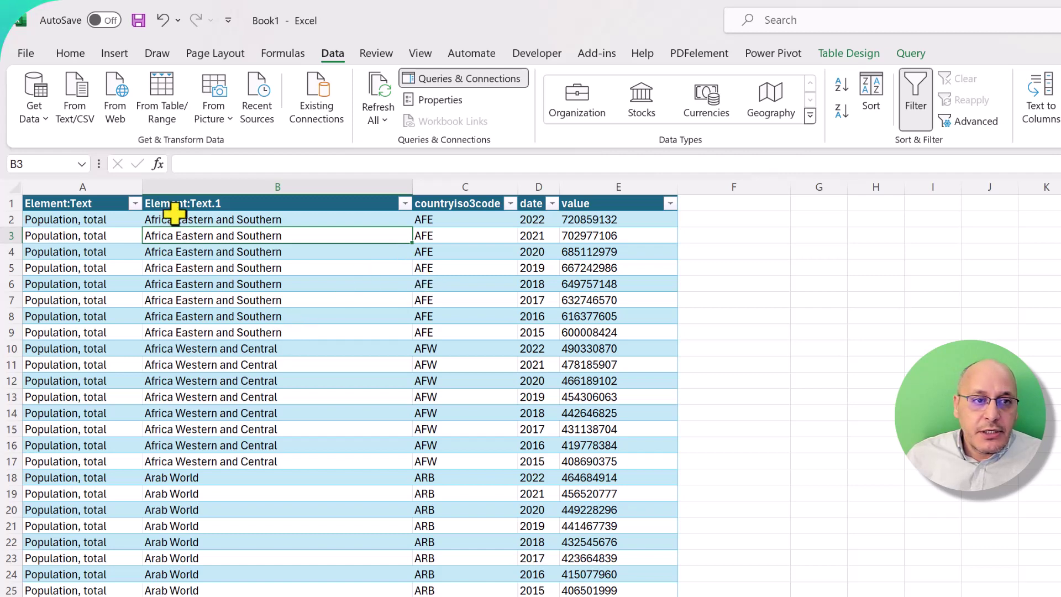
Check the worksheet's Element:Text filter lists both indicators, closing it unfiltered
click(111, 195)
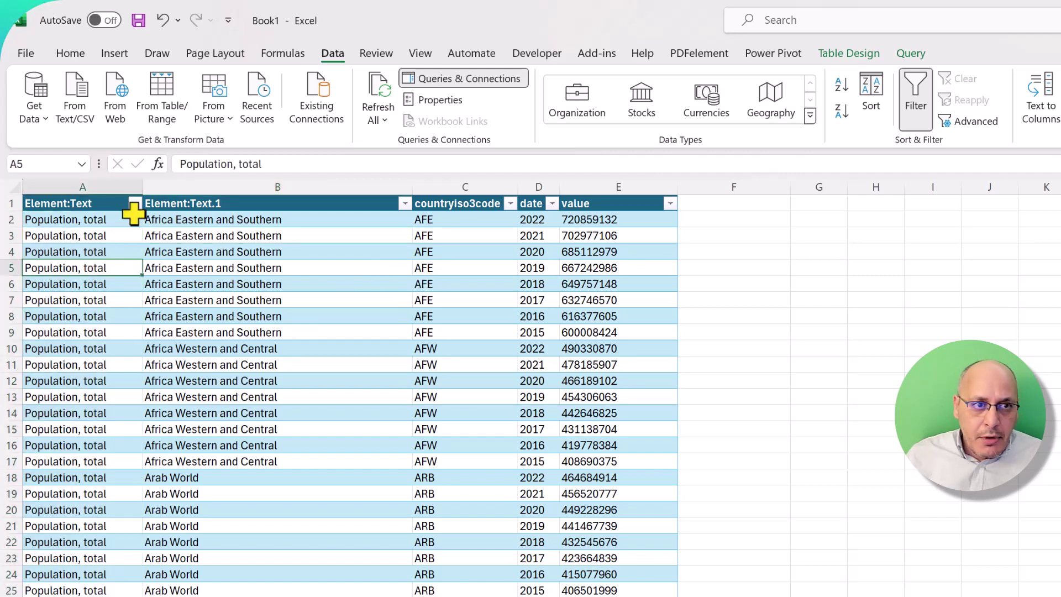
click(135, 203)
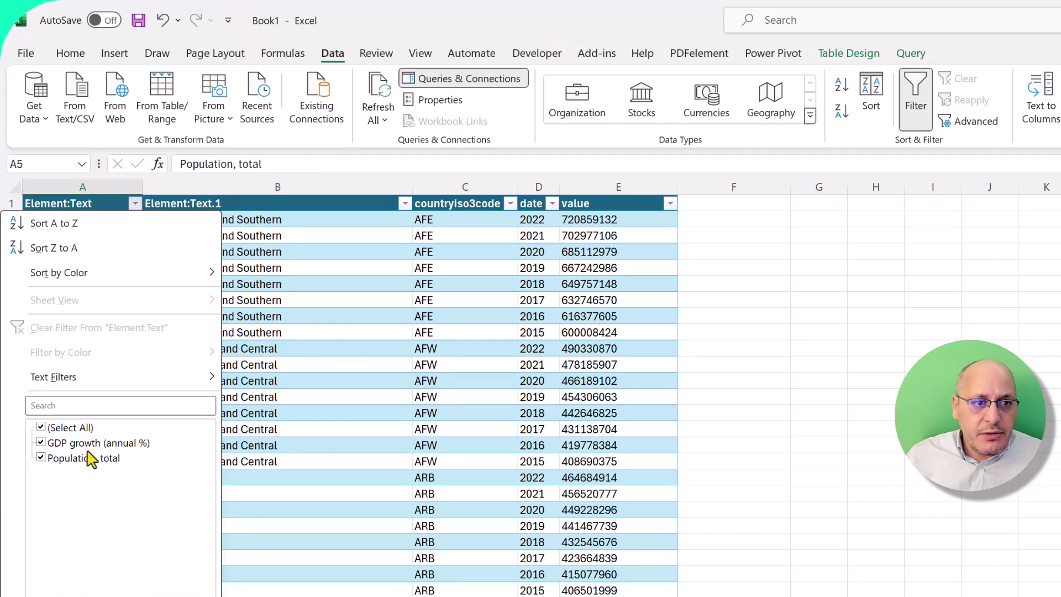
click(307, 449)
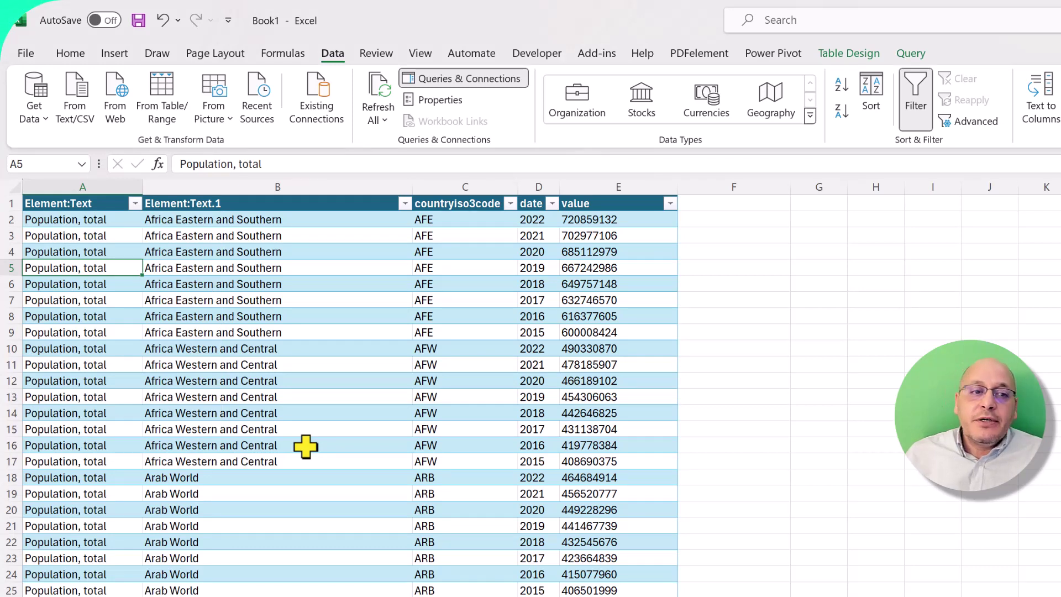
click(309, 447)
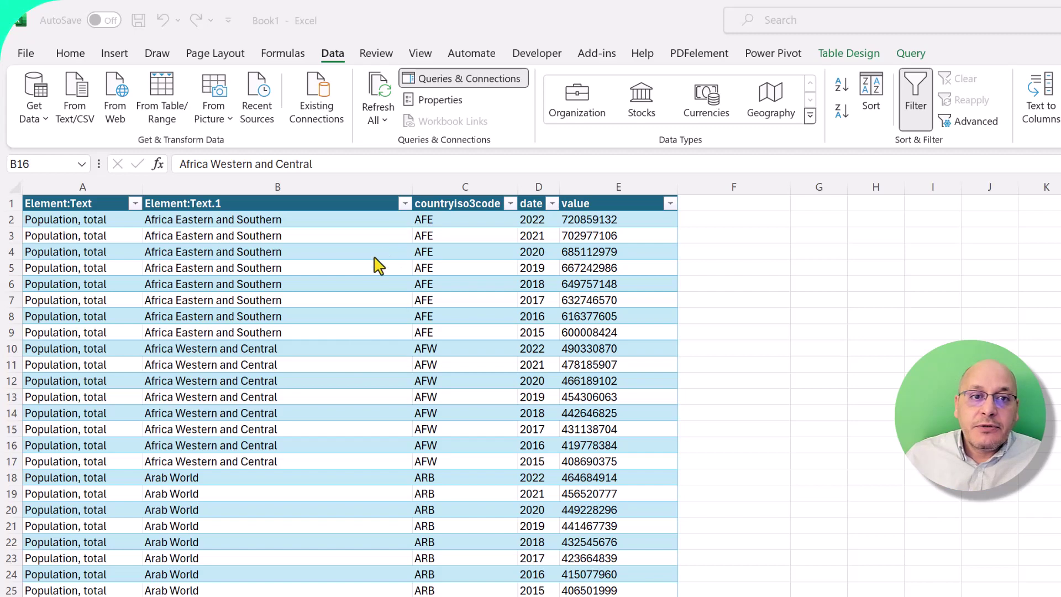
Refresh All and confirm Queries & Connections reports 4,256 rows loaded
click(386, 108)
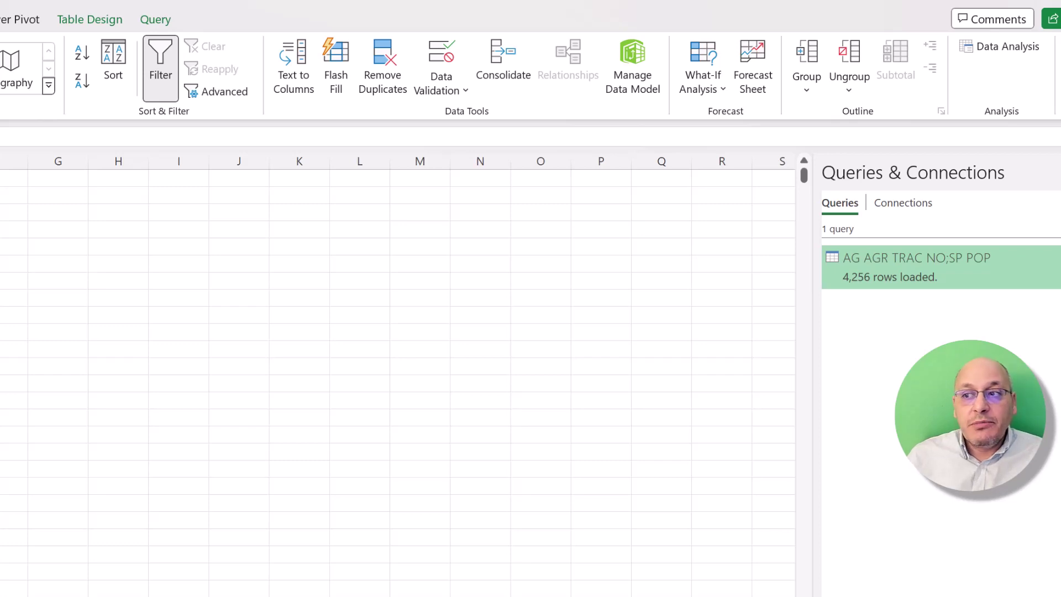
mouse_move(856, 284)
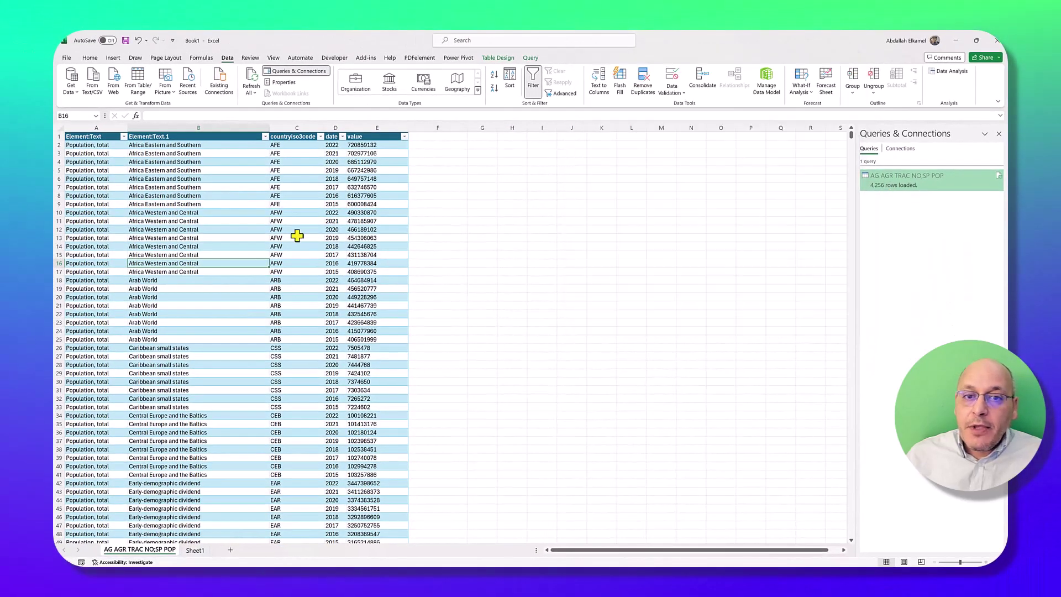
click(307, 231)
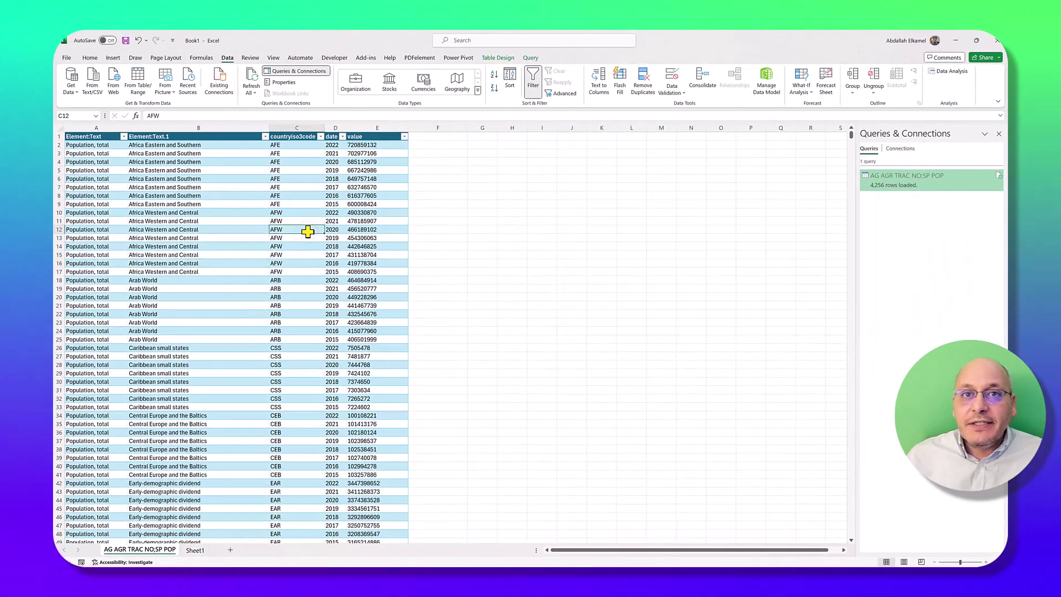